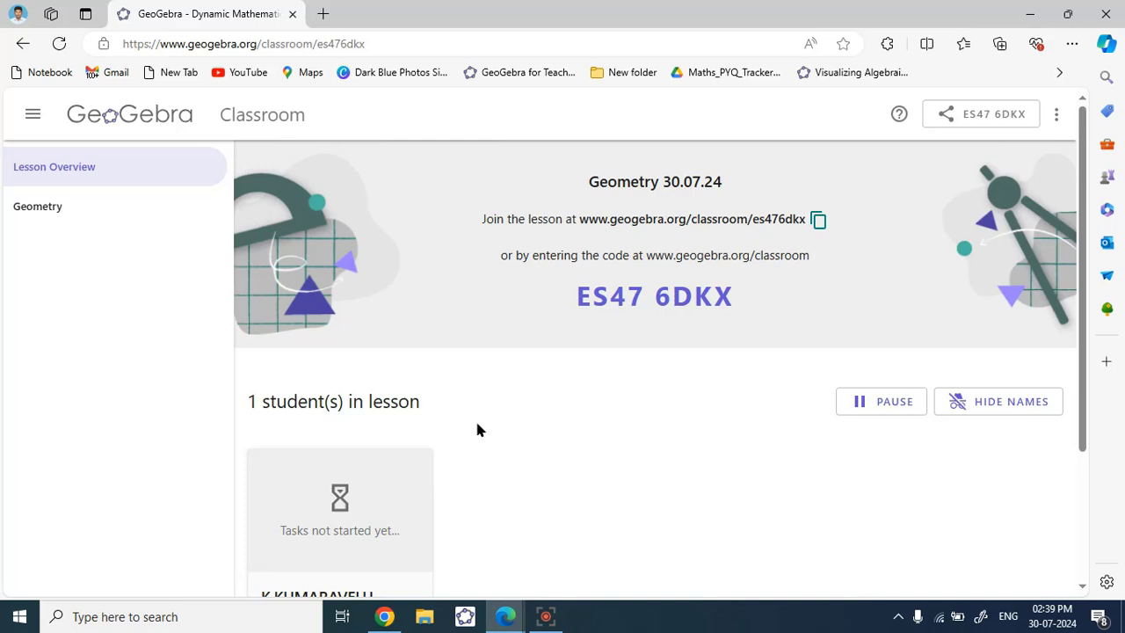
- Leave the Geometry 30.07.24 lesson overview using the GeoGebra logo to reach the homepage
click(126, 125)
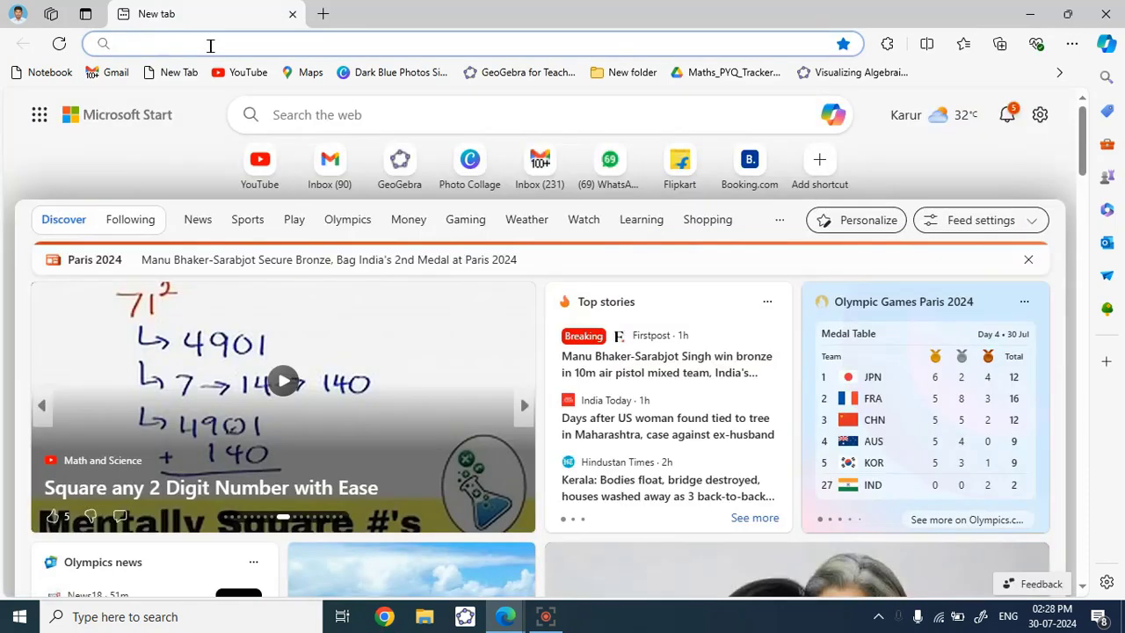
text(www.)
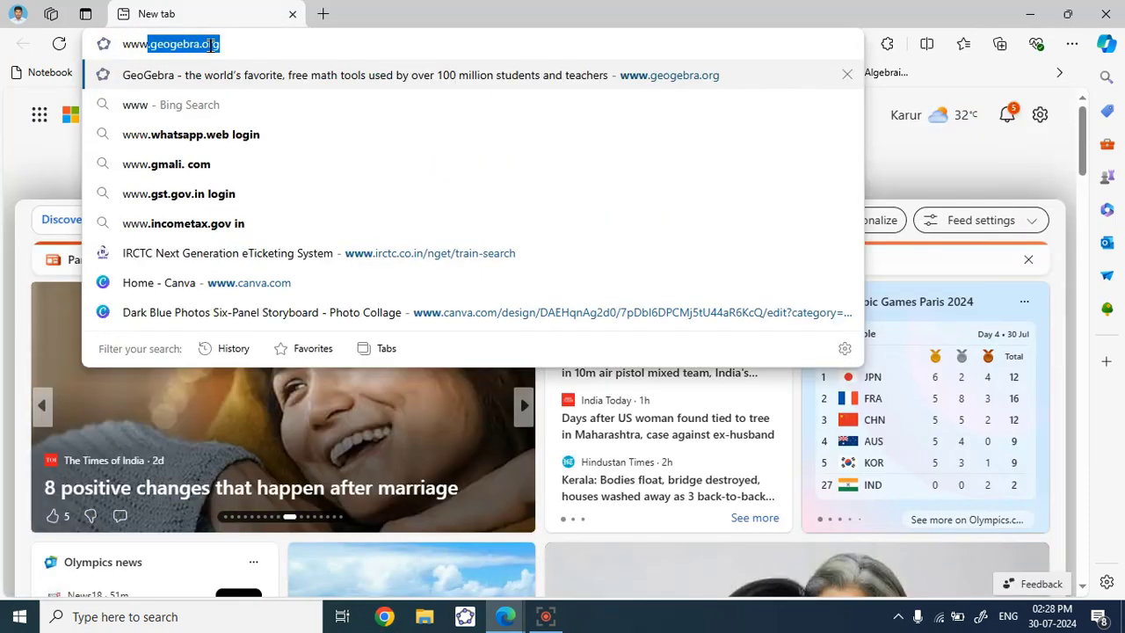
click(233, 42)
drag(233, 42, 100, 42)
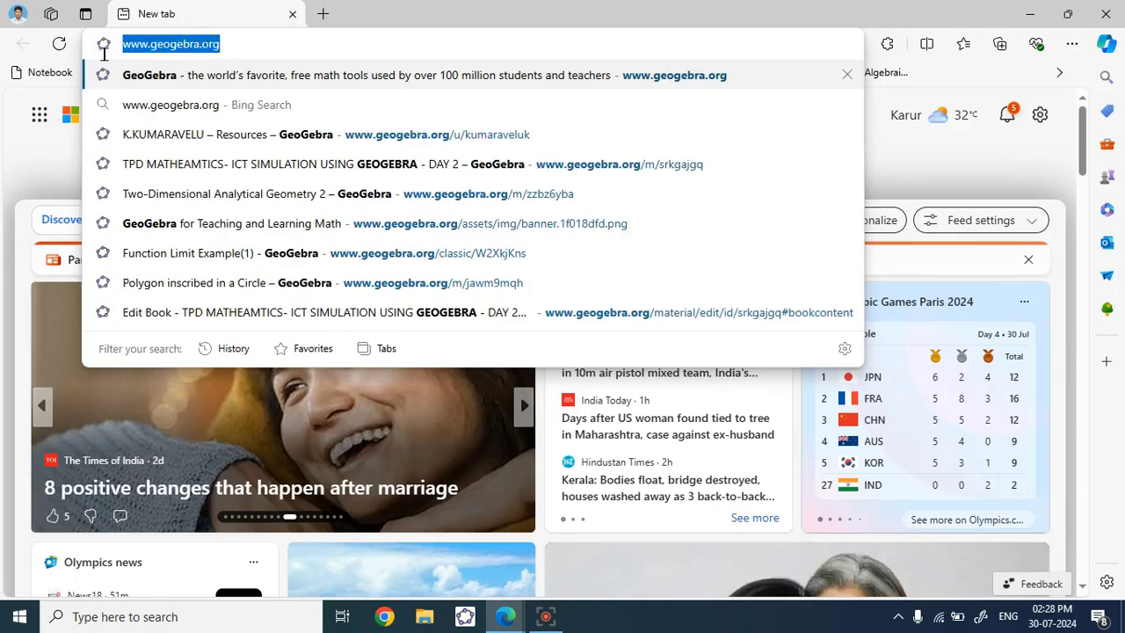
click(229, 43)
key(Return)
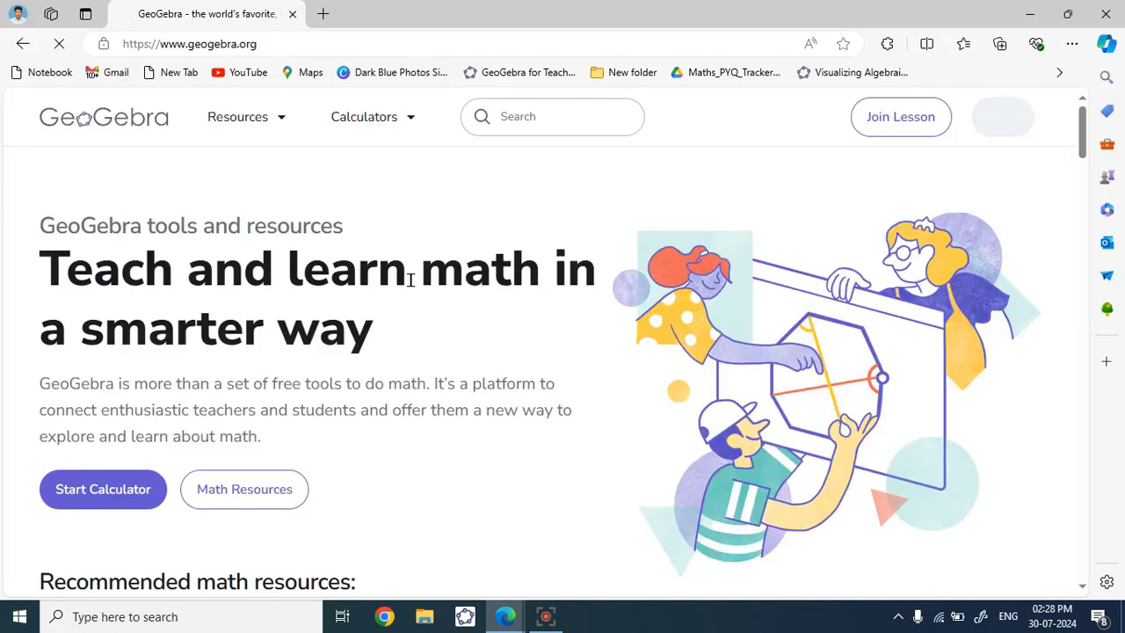
- Highlight the homepage headings, then open Sign in and expand it to show all providers
triple_click(270, 227)
click(363, 236)
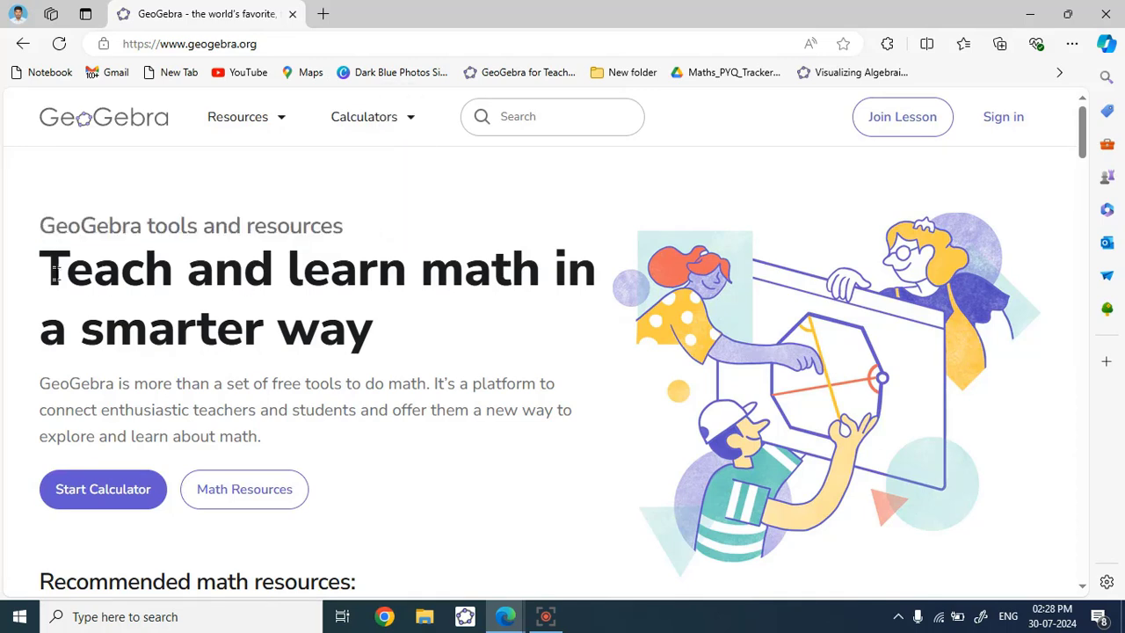
drag(54, 271, 590, 323)
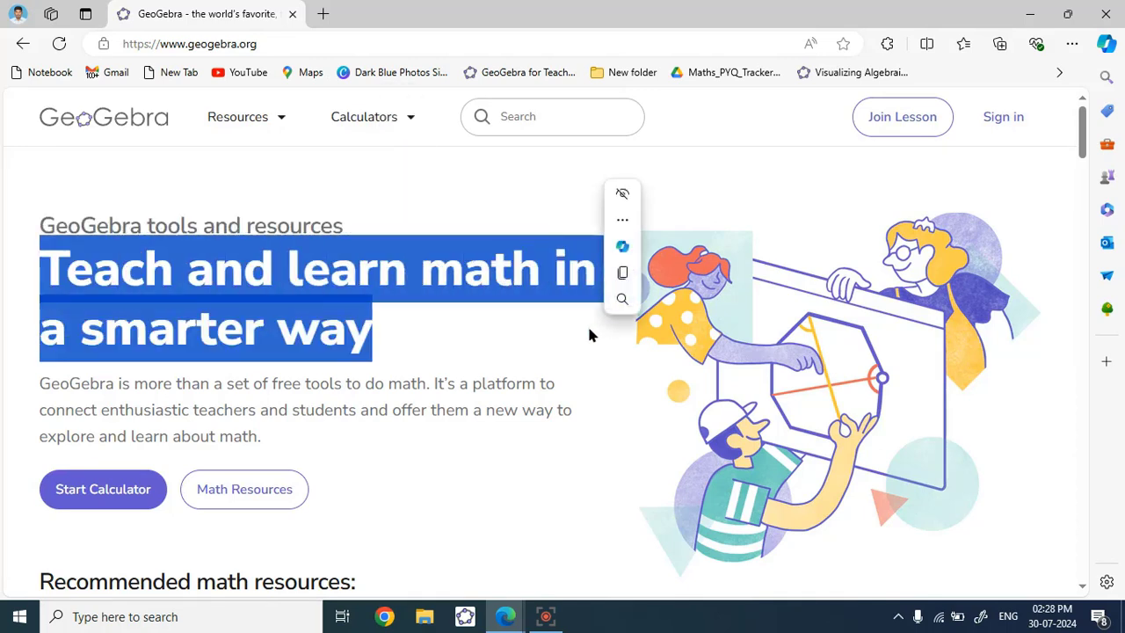
click(441, 356)
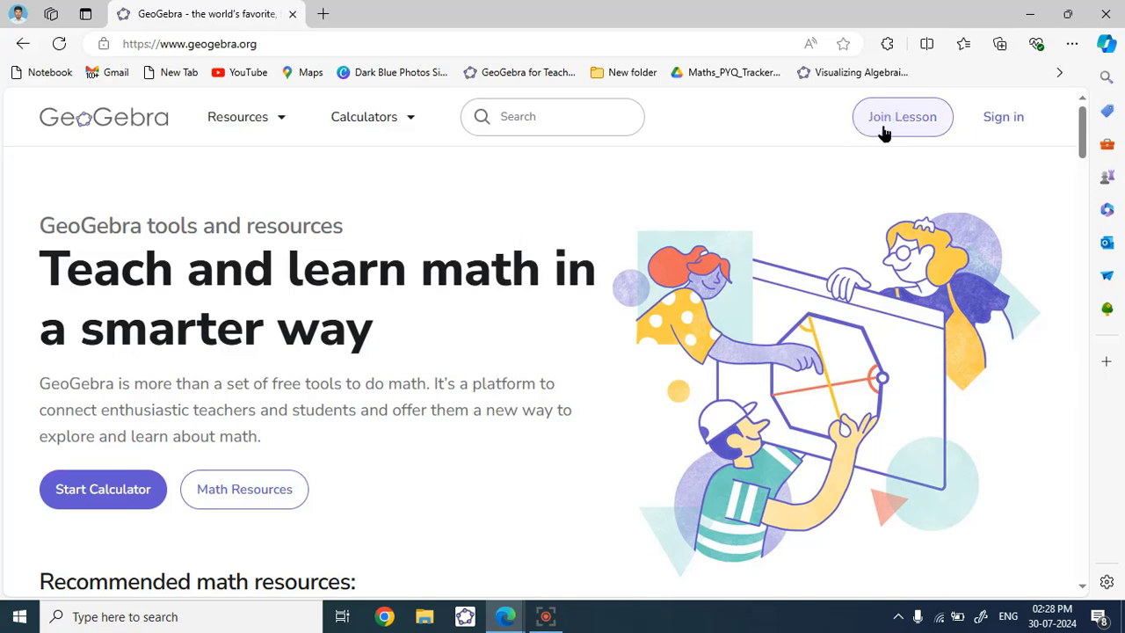
click(994, 126)
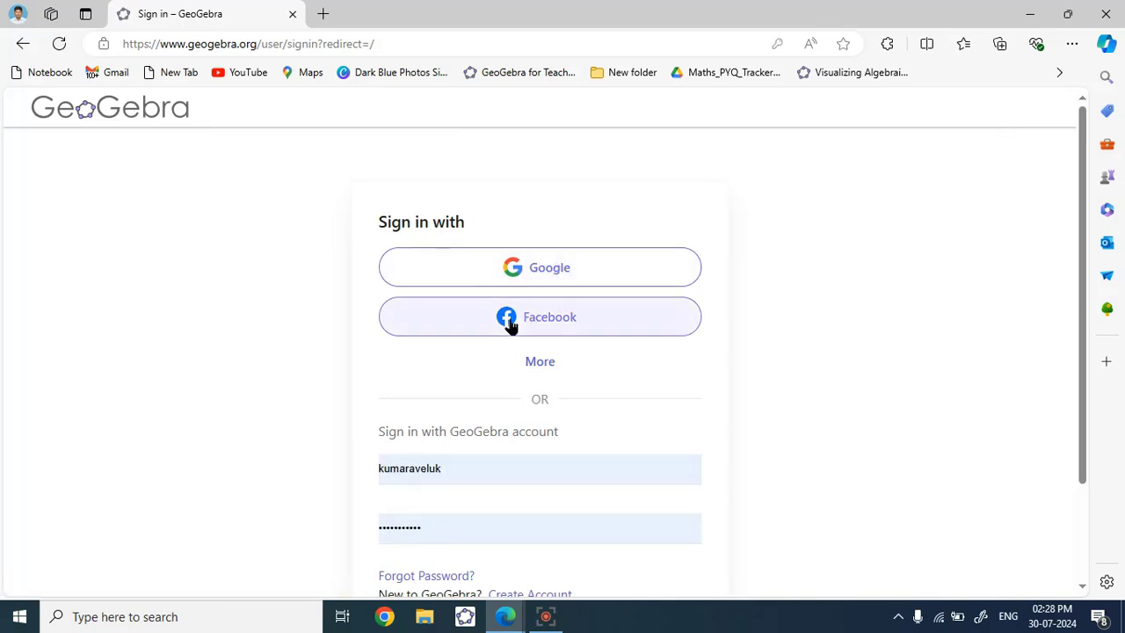
click(539, 363)
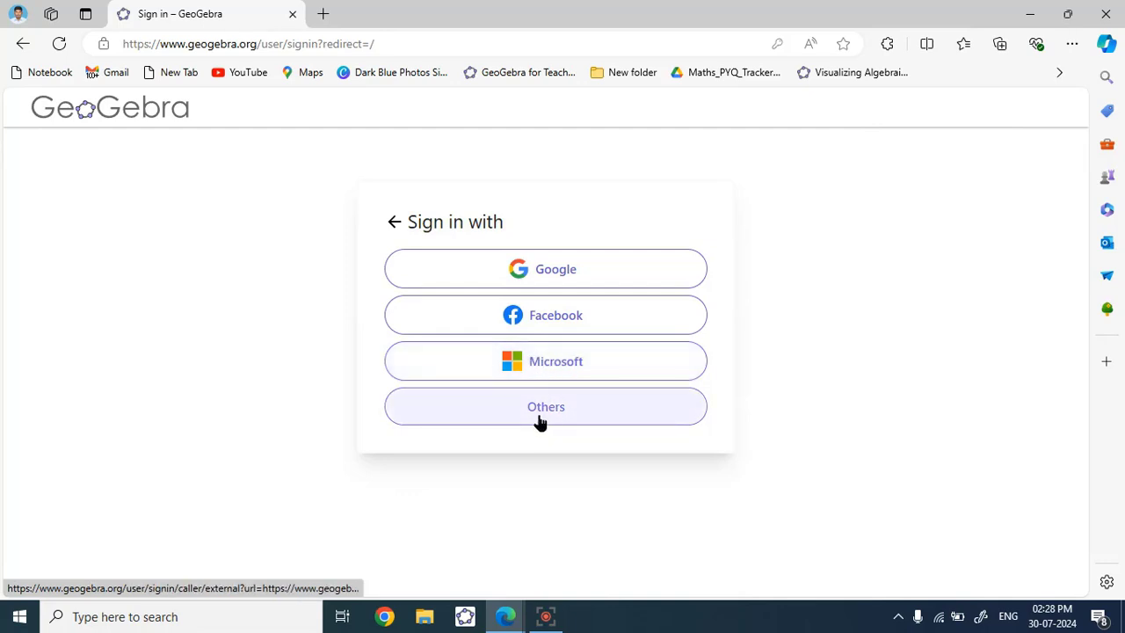
- Sign in with Google, choosing the account and confirming Continue for GeoGebra
click(518, 280)
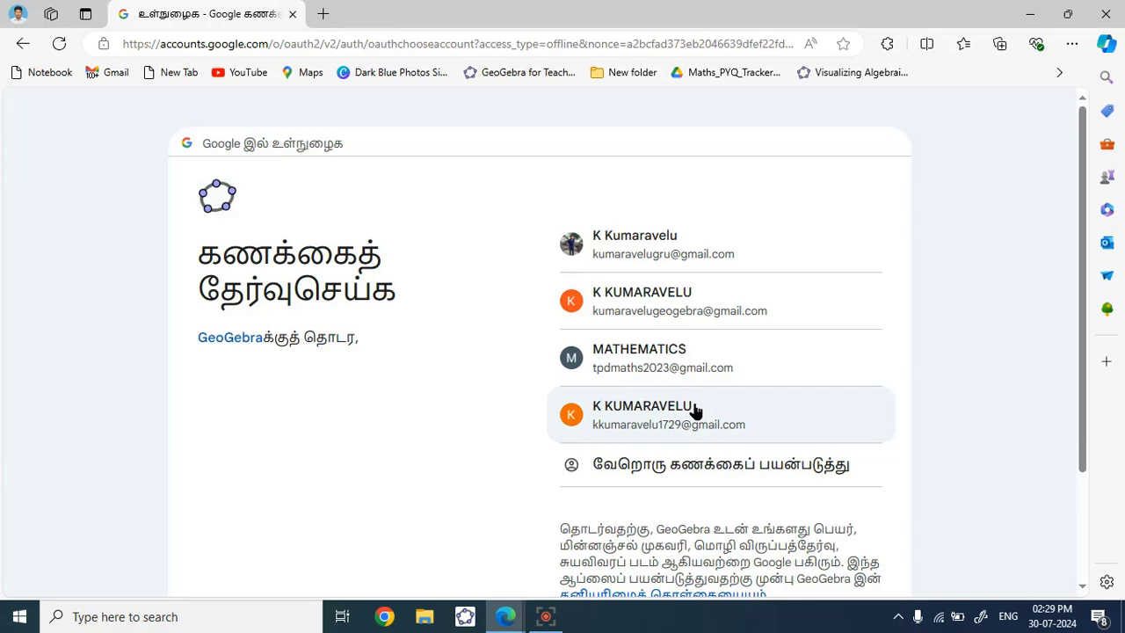
click(621, 253)
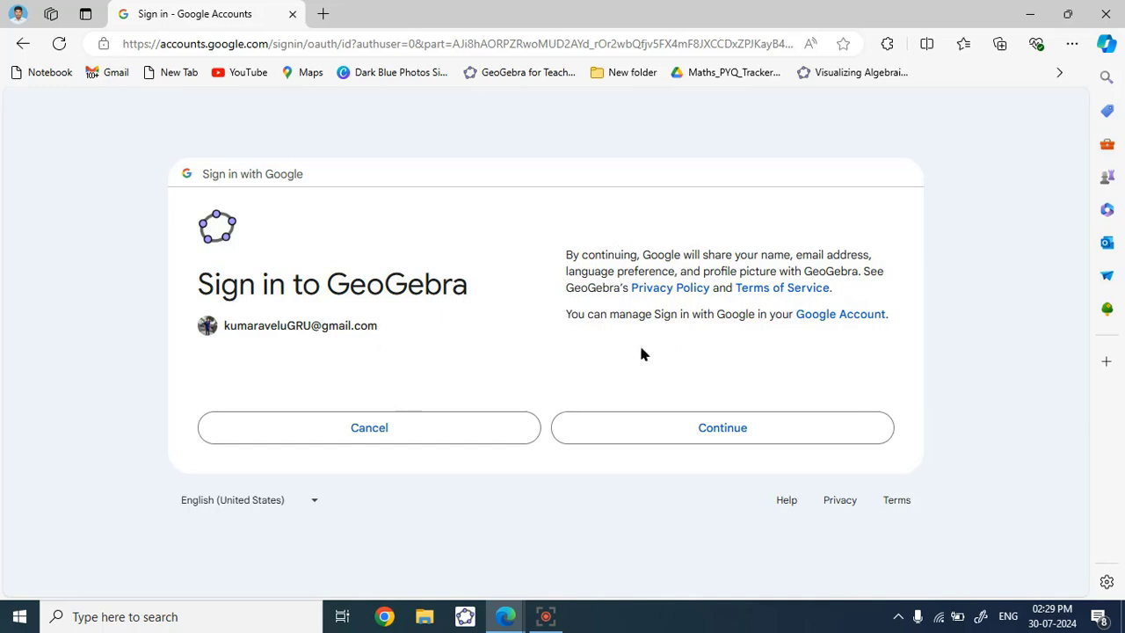
click(674, 427)
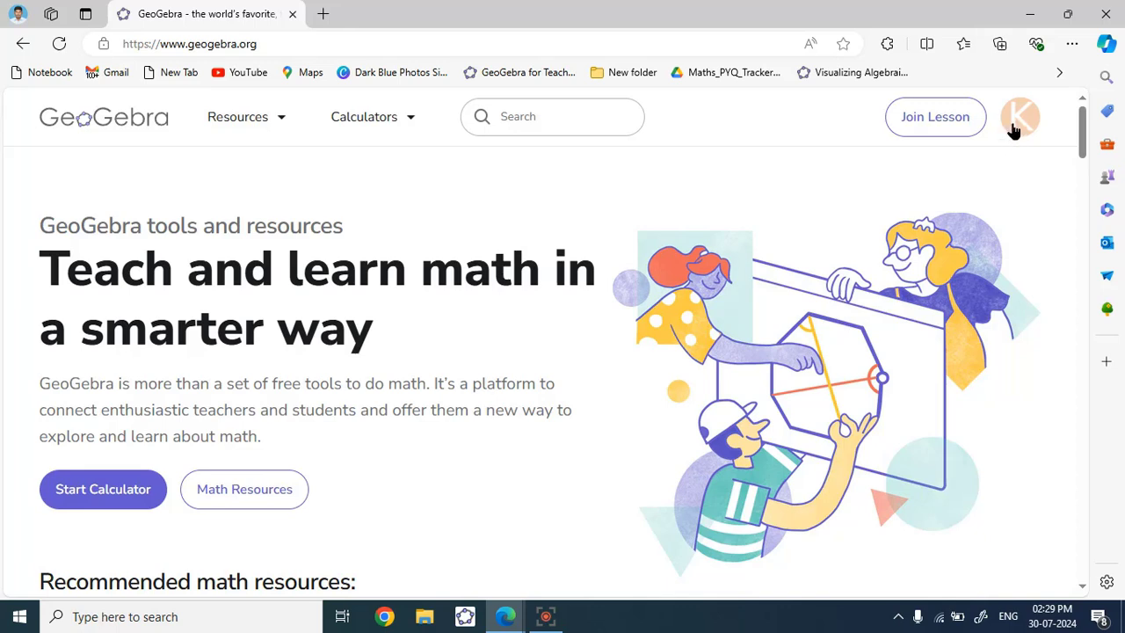
- From the profile's resources page, create a new Activity via + Create
click(1014, 129)
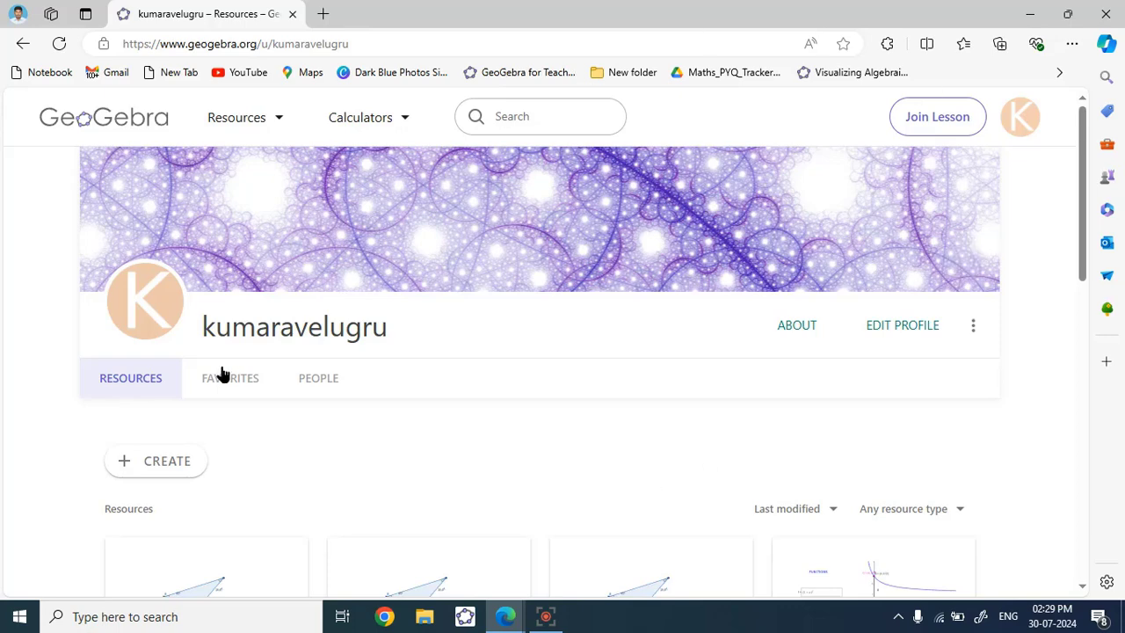
scroll(324, 439, down, 3)
scroll(324, 439, down, 2)
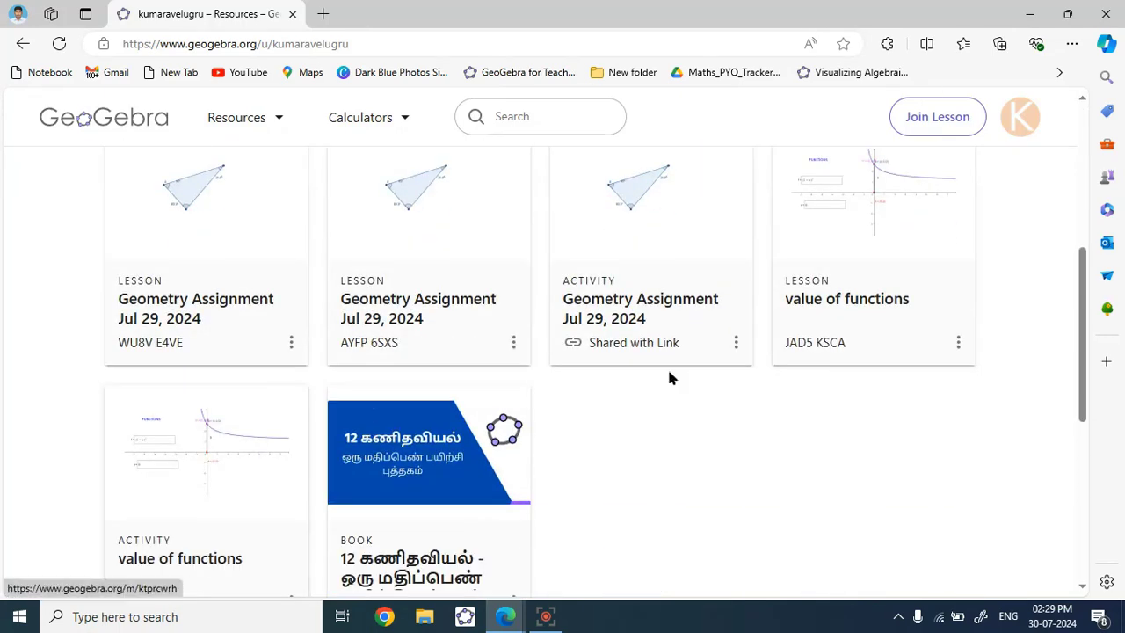
scroll(642, 405, down, 2)
scroll(539, 458, up, 6)
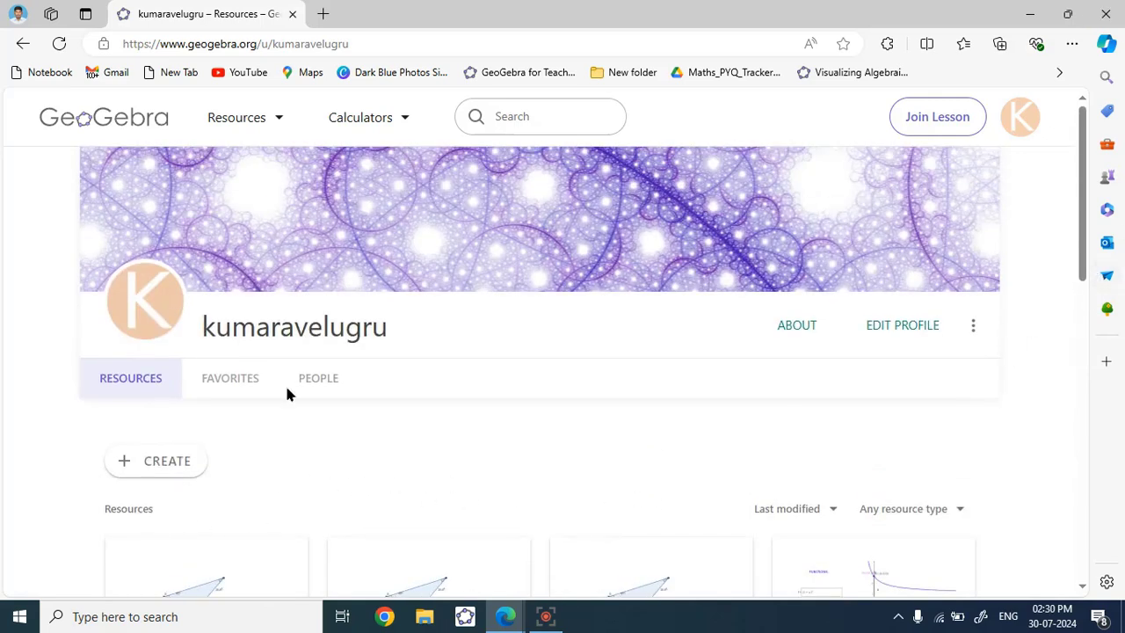
scroll(158, 465, down, 1)
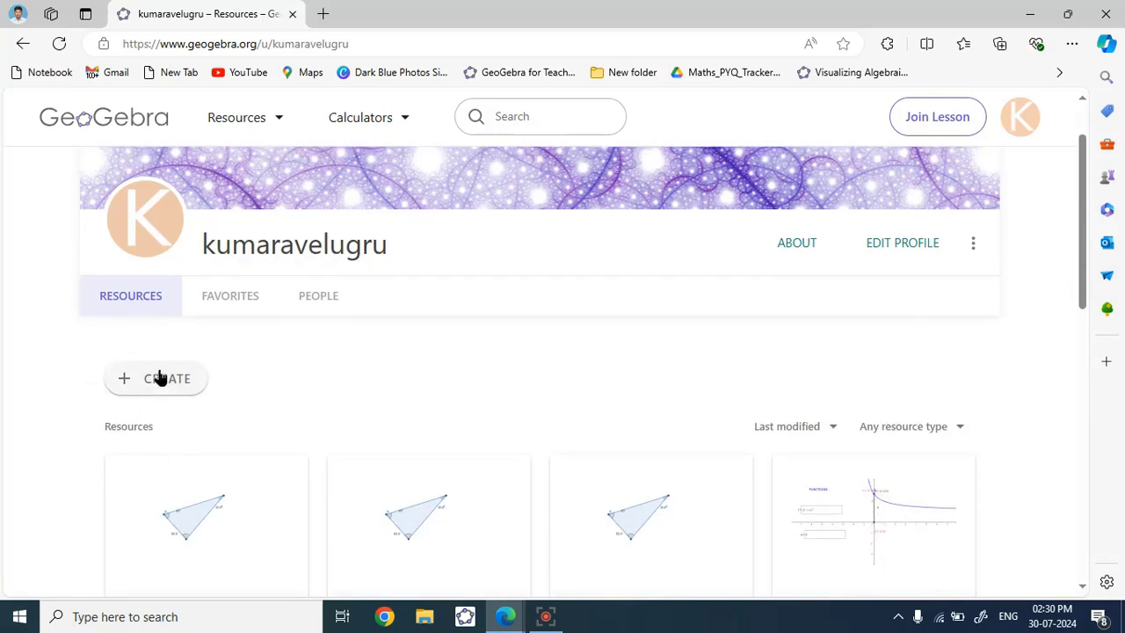
click(162, 386)
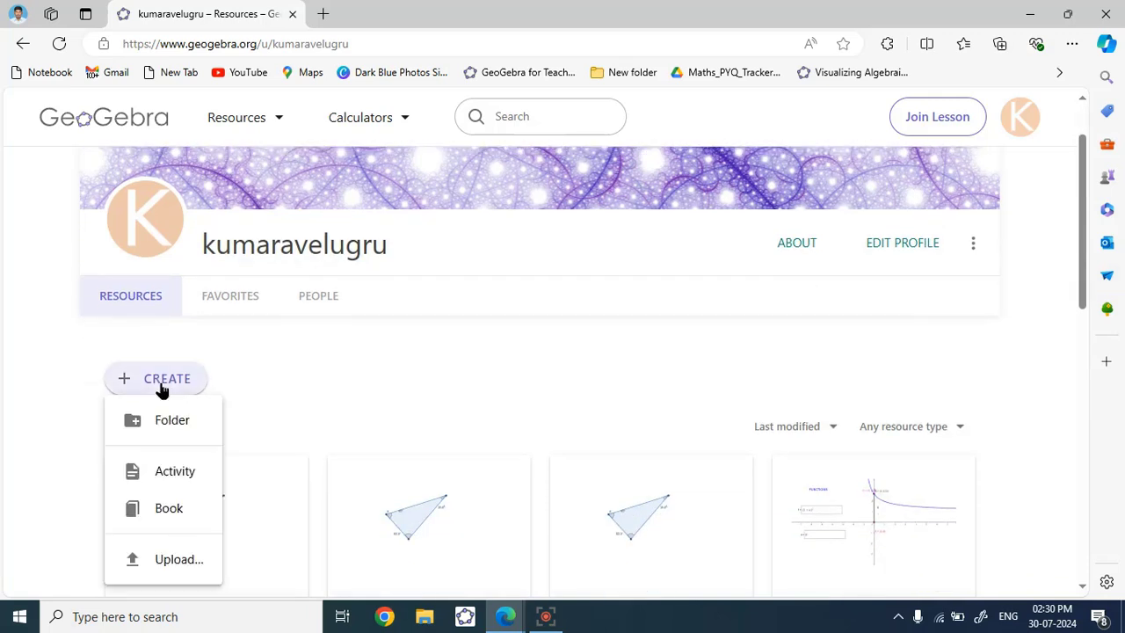
click(175, 473)
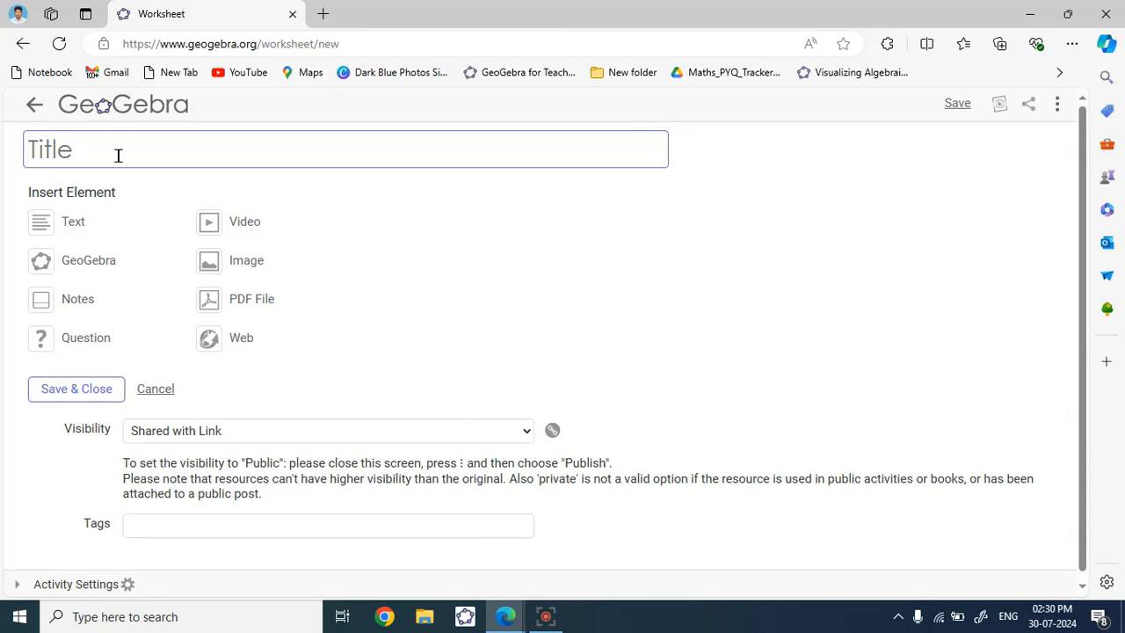
- Enter 'Geometry' as the title and add a text element reading 'Answer the following'
text(Geometry)
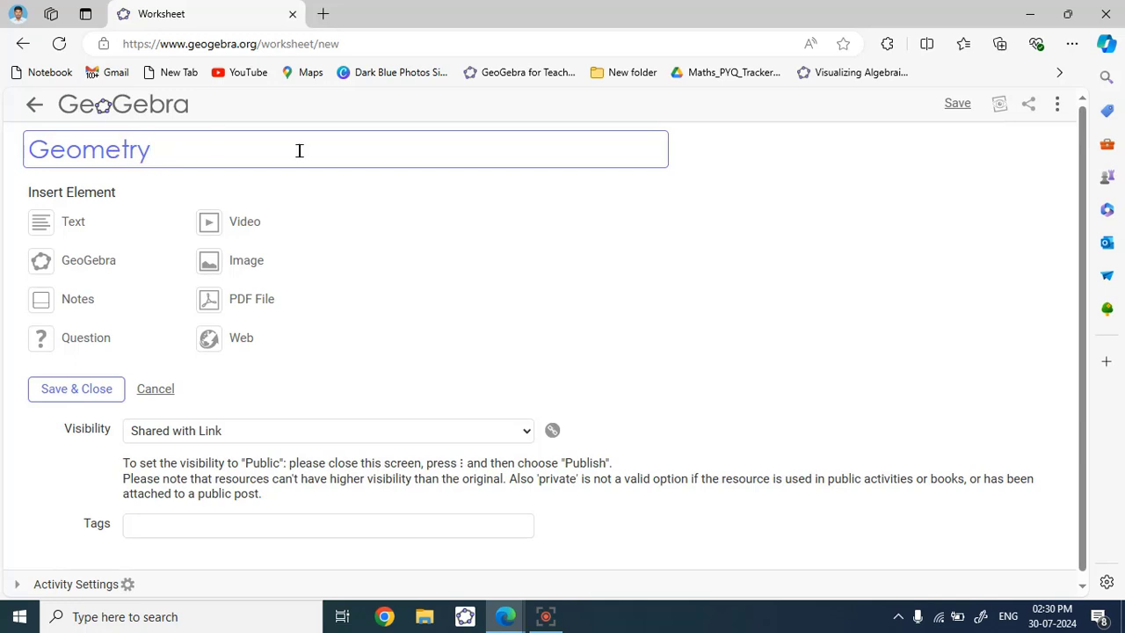
click(72, 222)
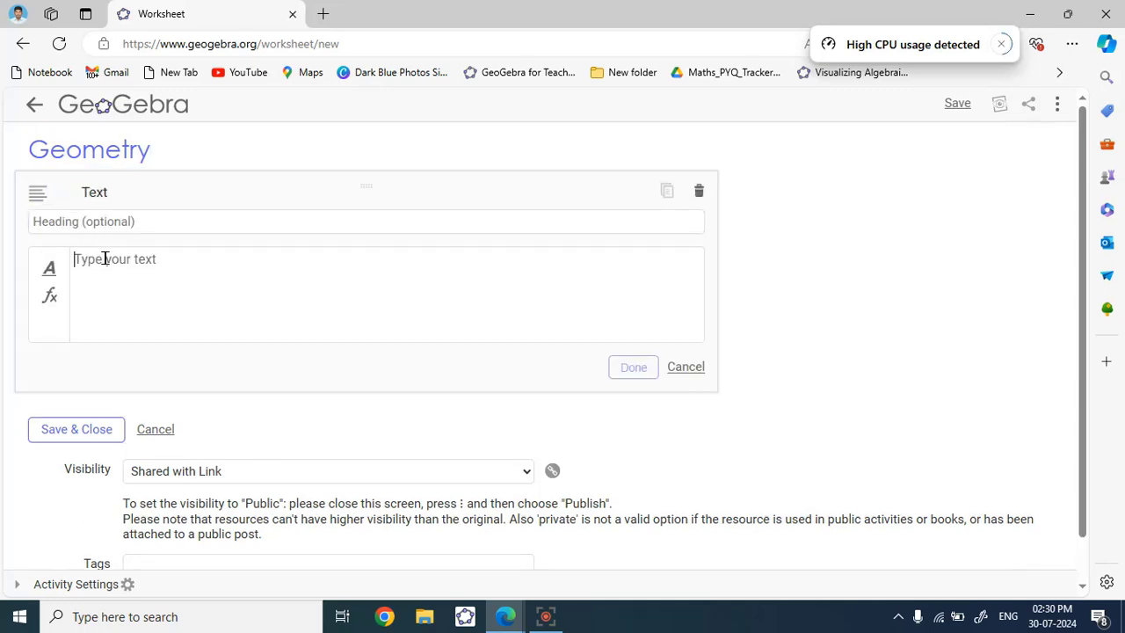
text(Answer )
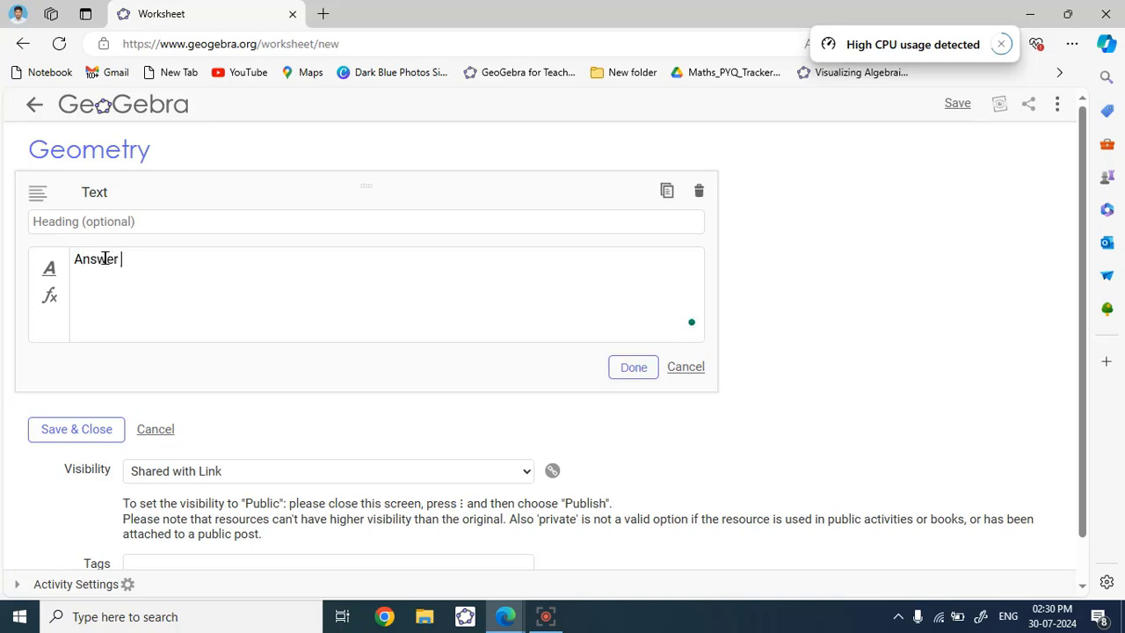
text(the following)
click(627, 368)
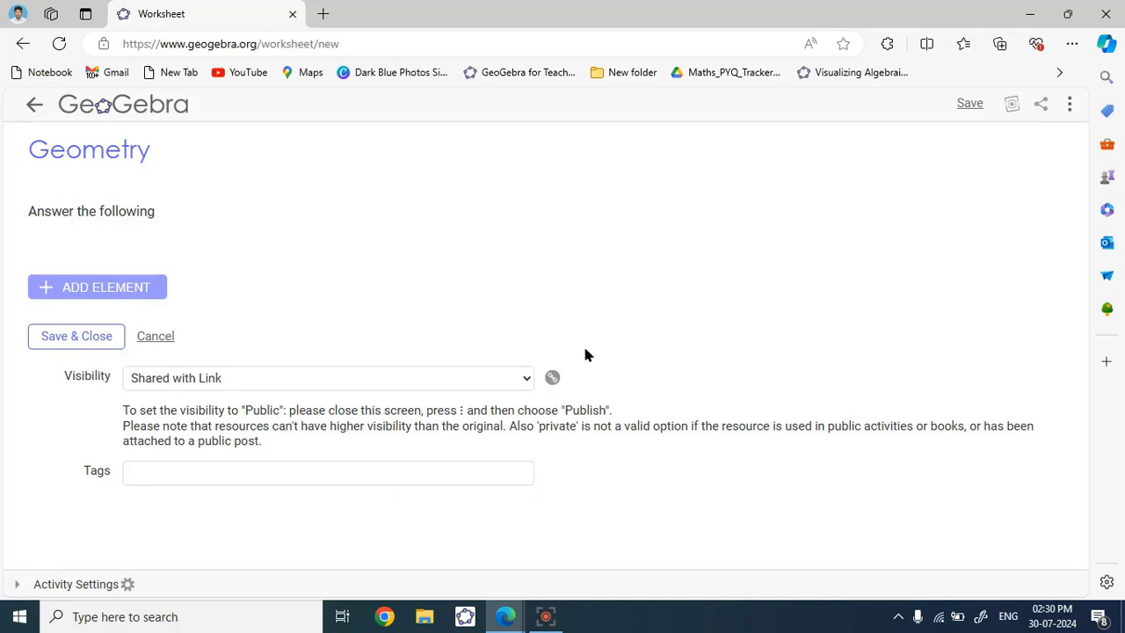
- Insert a GeoGebra element and create a new blank applet from the Geometry app
click(98, 292)
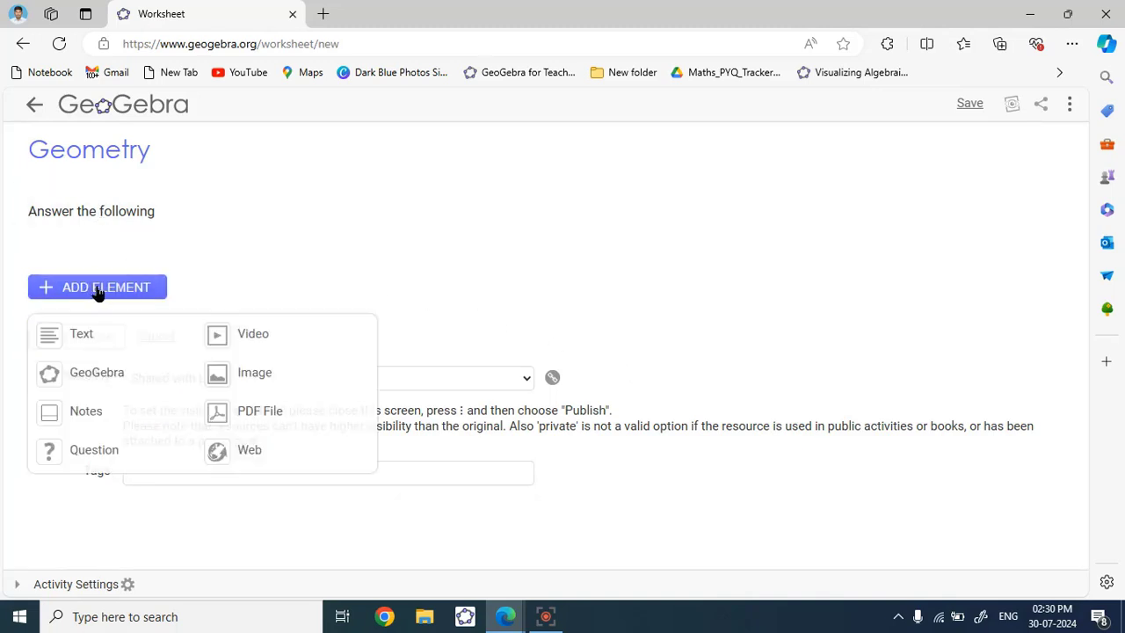
click(90, 380)
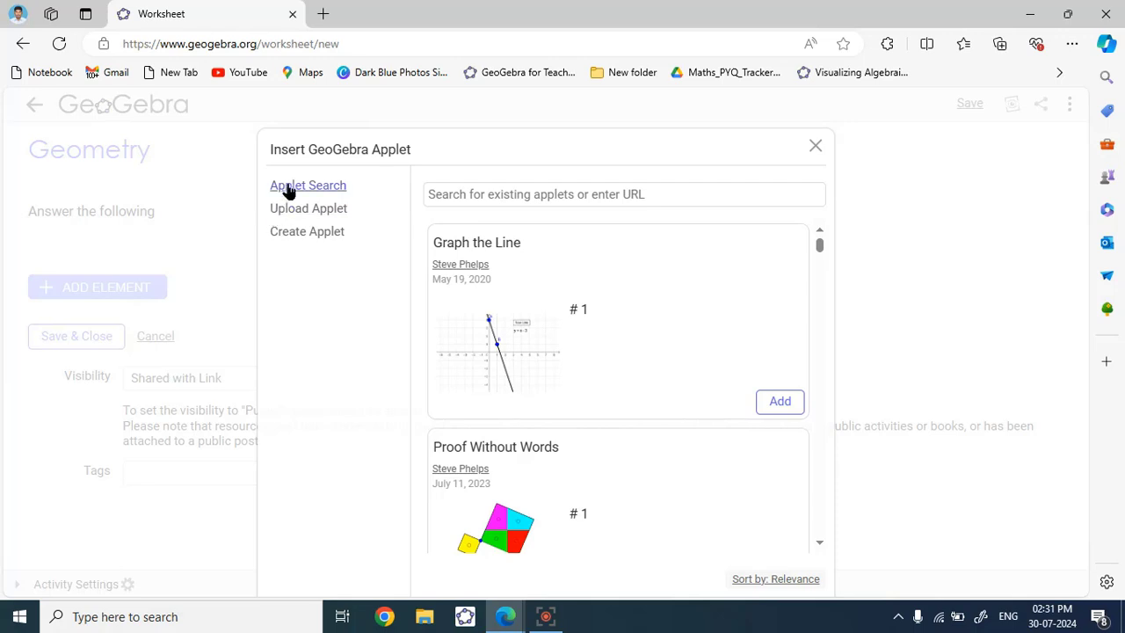
click(303, 240)
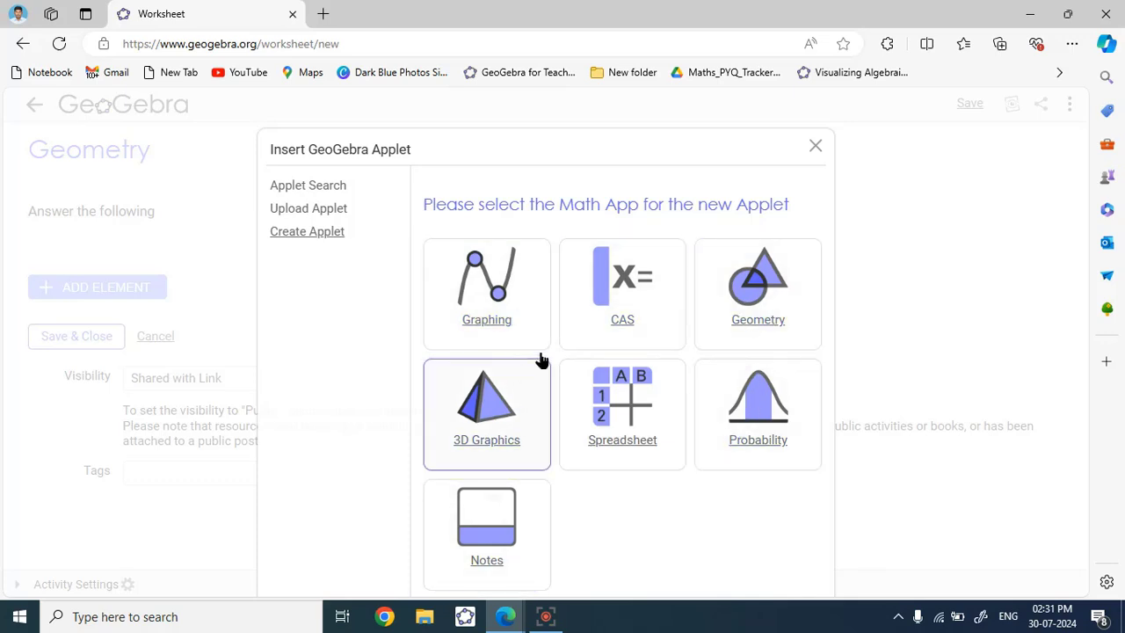
click(758, 307)
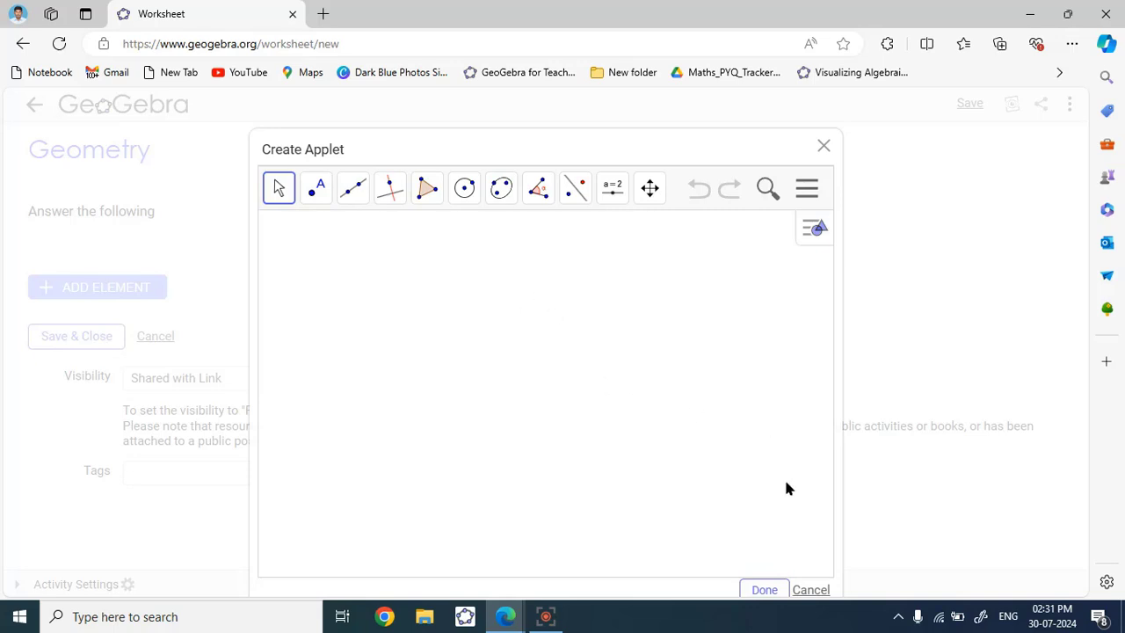
click(762, 590)
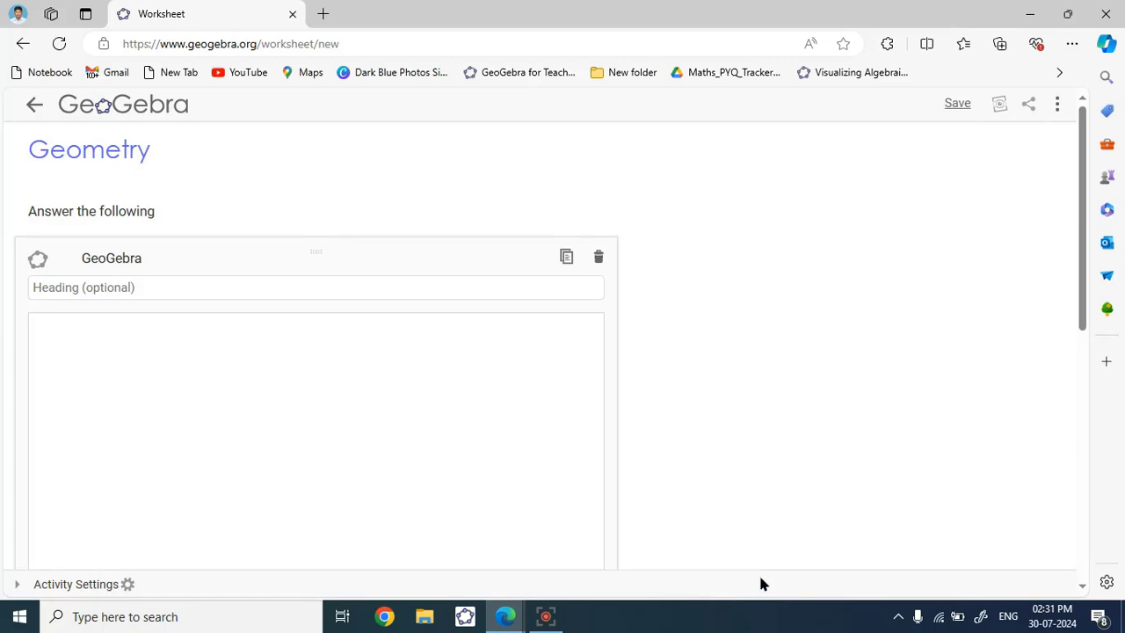
- Enter 'Draw a triangle by using polygon tool' in the applet's optional Heading field
scroll(91, 253, down, 2)
scroll(91, 258, up, 2)
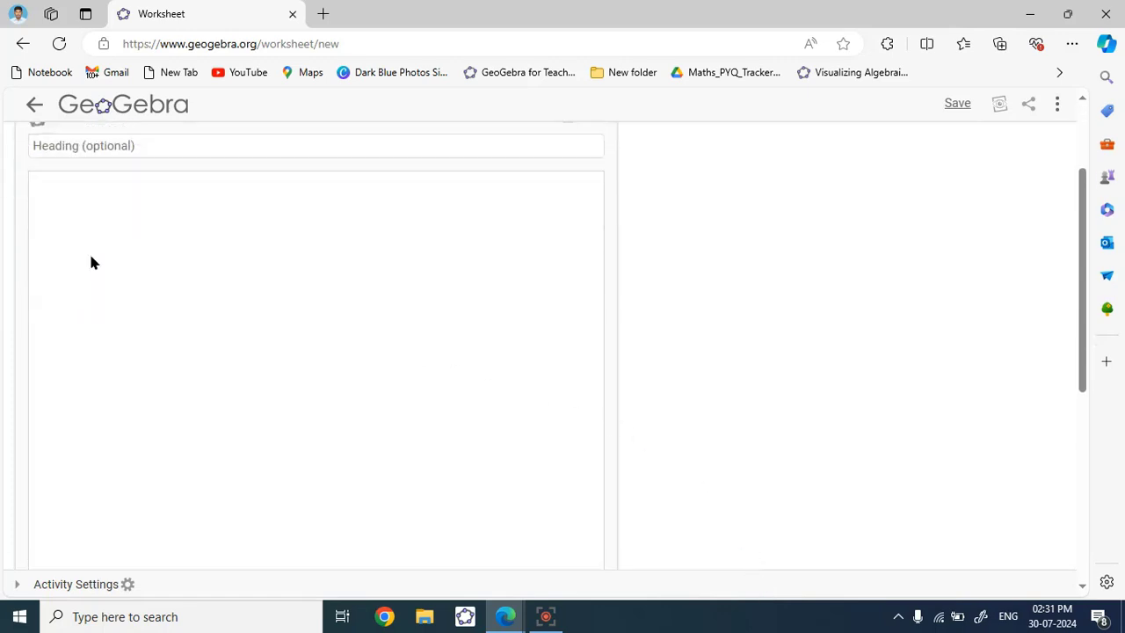
click(77, 292)
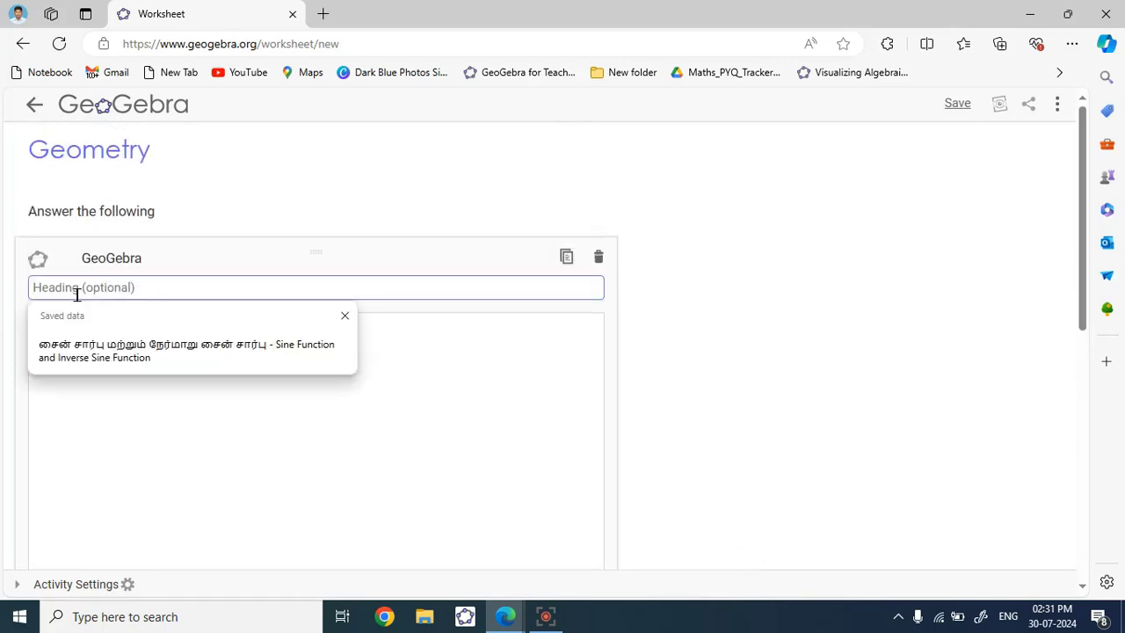
click(881, 323)
scroll(629, 374, down, 6)
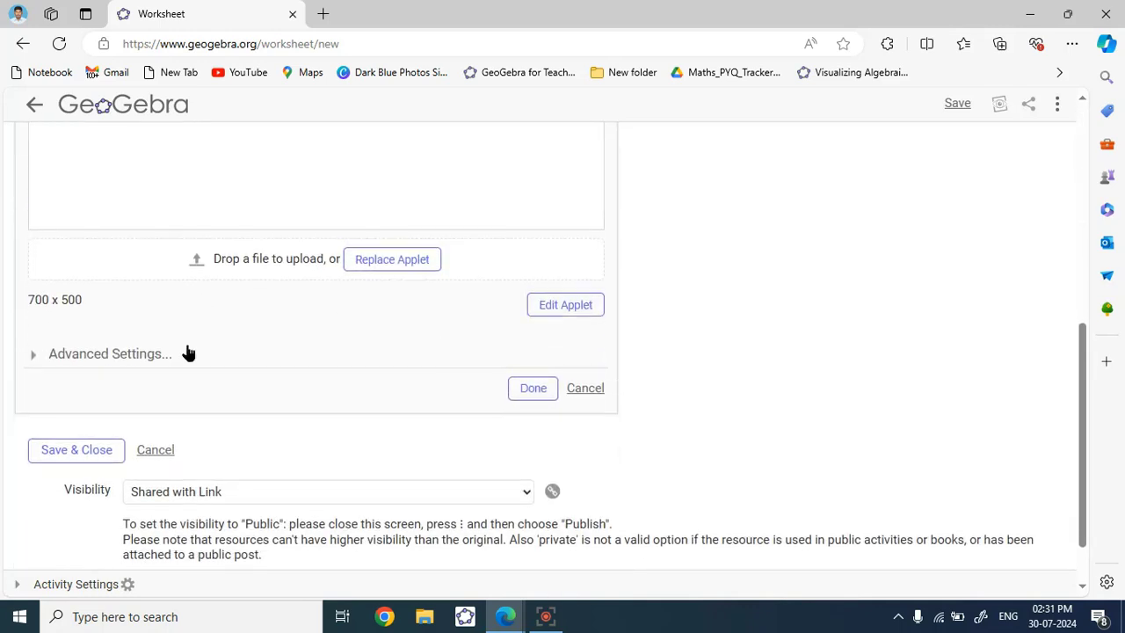
scroll(186, 351, up, 5)
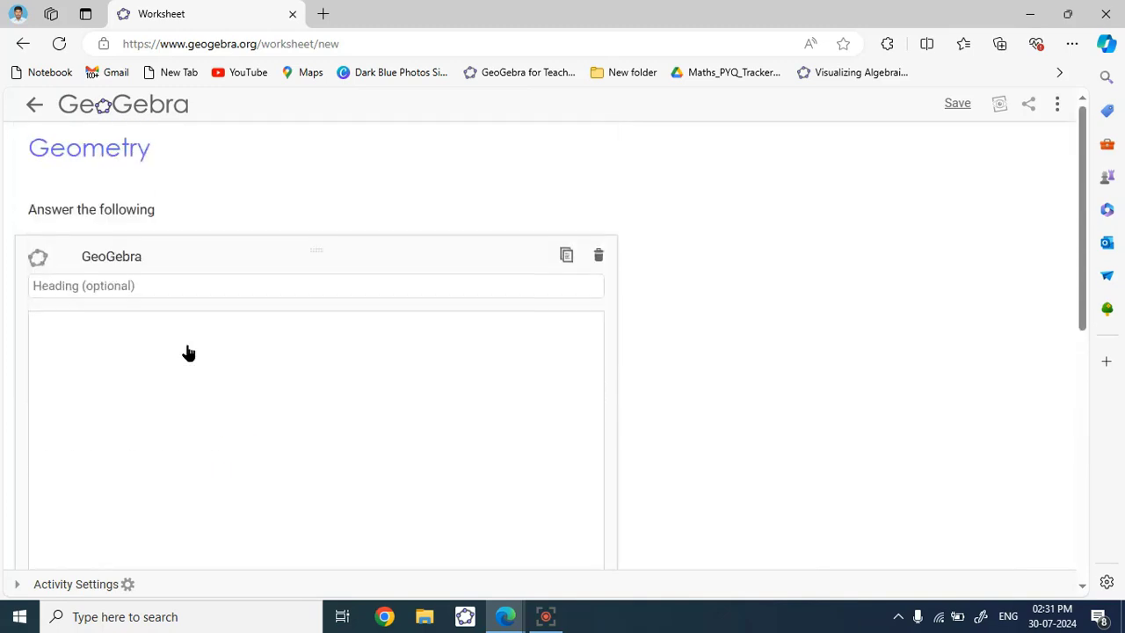
click(178, 295)
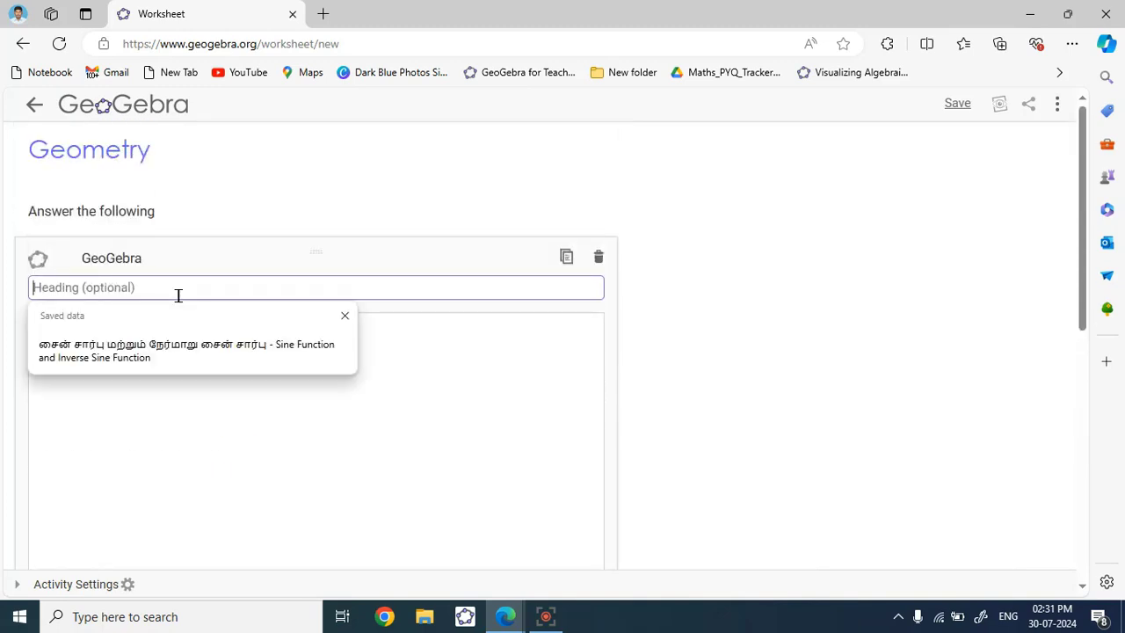
text(D)
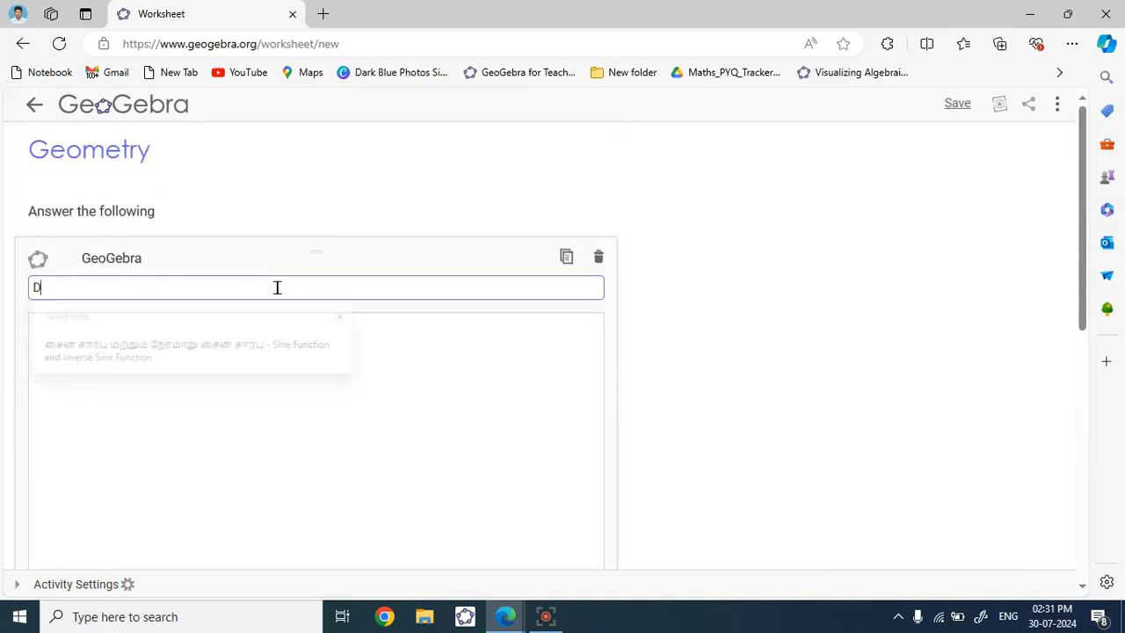
text(raw a)
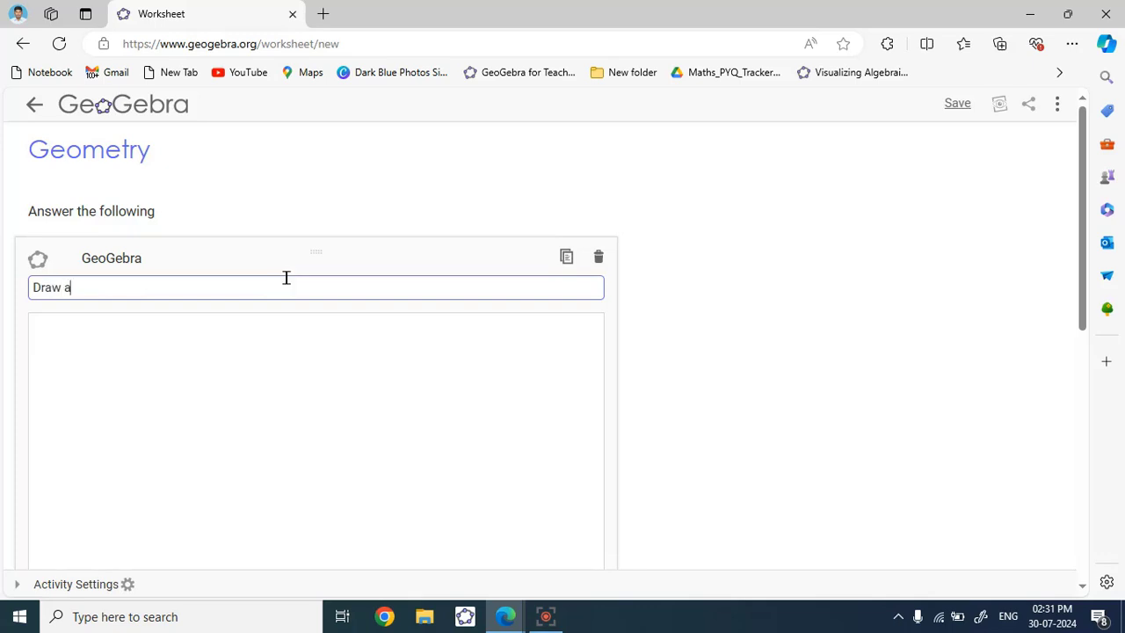
text( triangle by using )
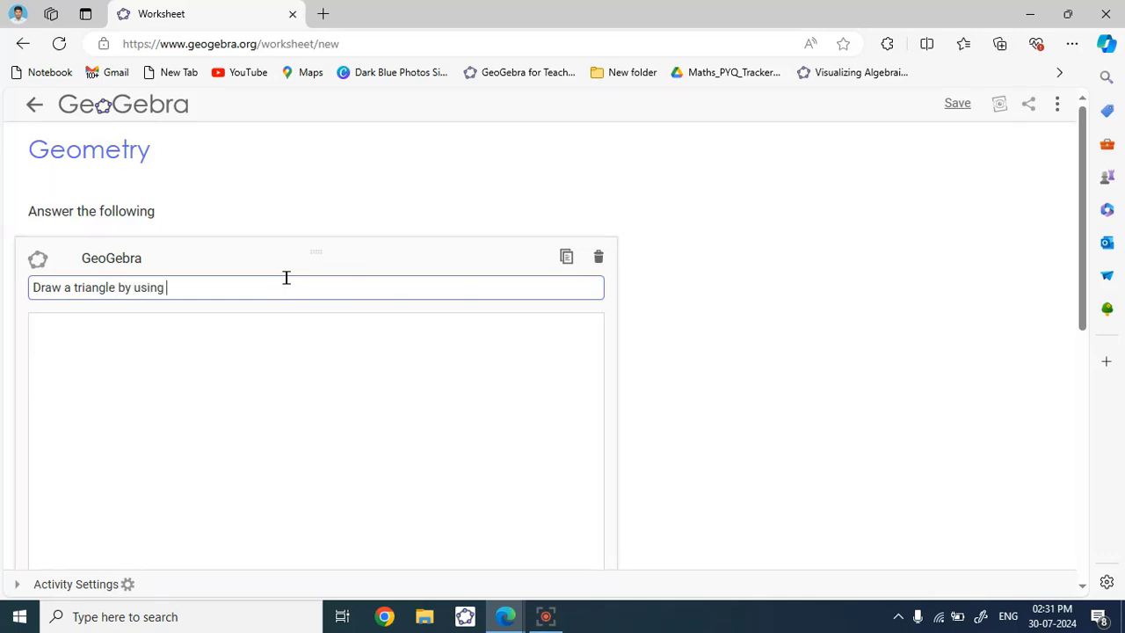
text(polygon tool)
scroll(264, 323, down, 1)
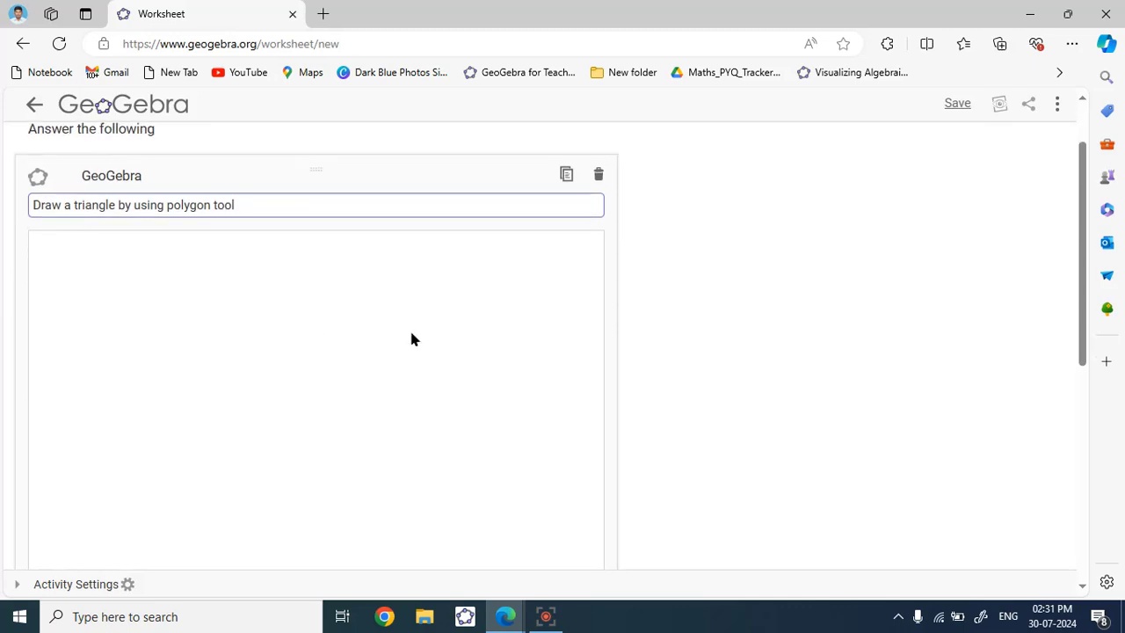
scroll(162, 463, down, 3)
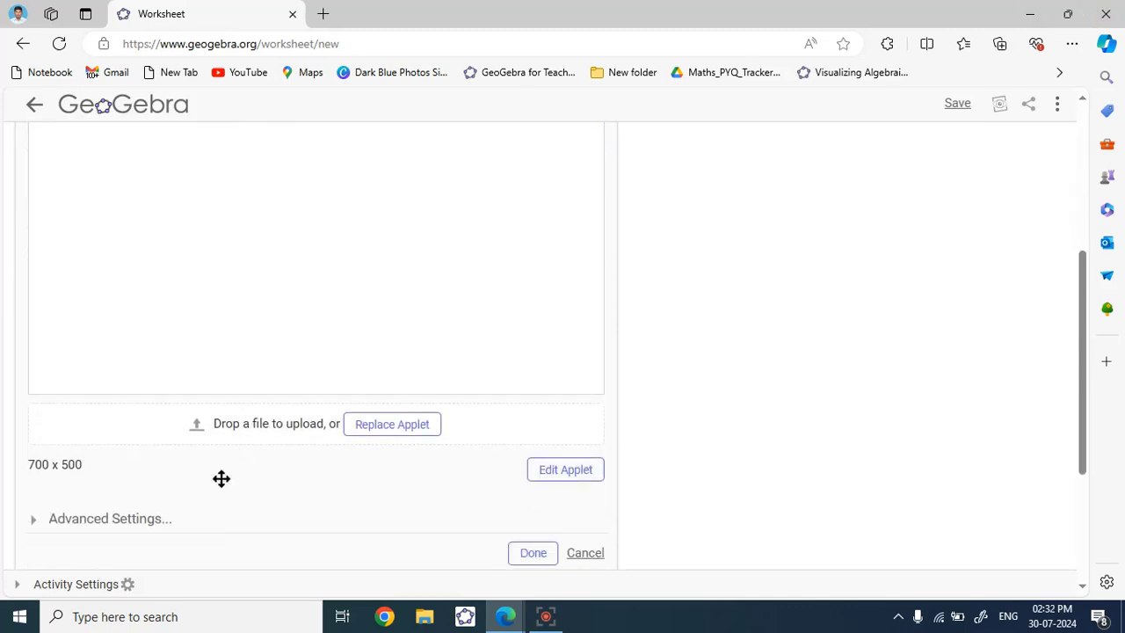
- Under Advanced Settings, turn on Show Menu, Show Toolbar and Show Style Bar, then finish the applet
click(120, 525)
scroll(118, 525, down, 3)
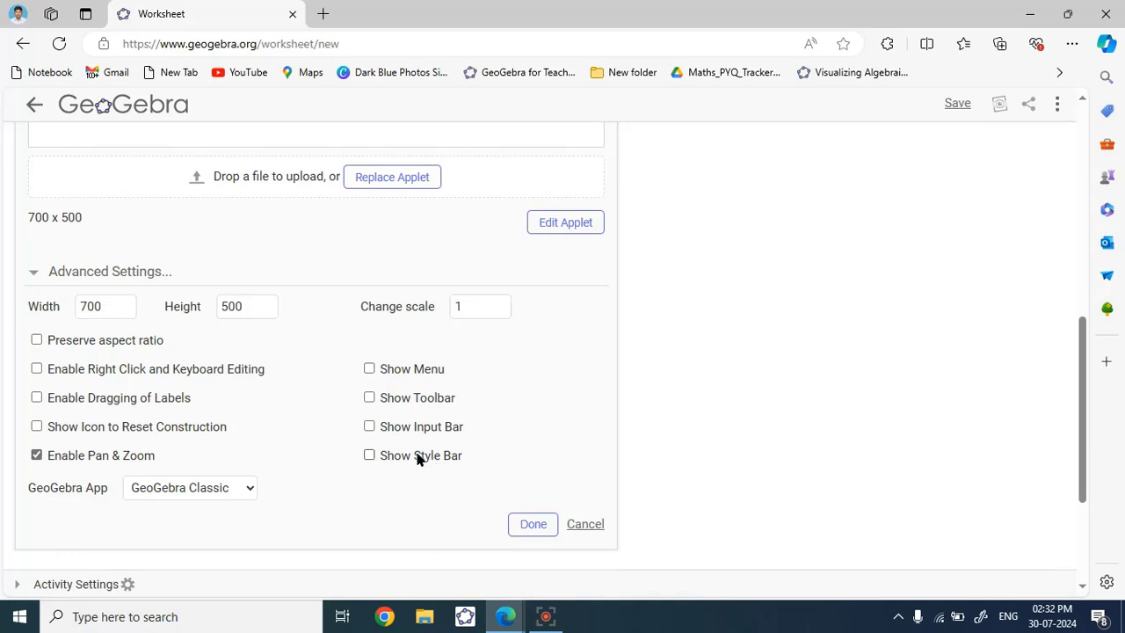
scroll(486, 432, up, 1)
scroll(487, 431, down, 1)
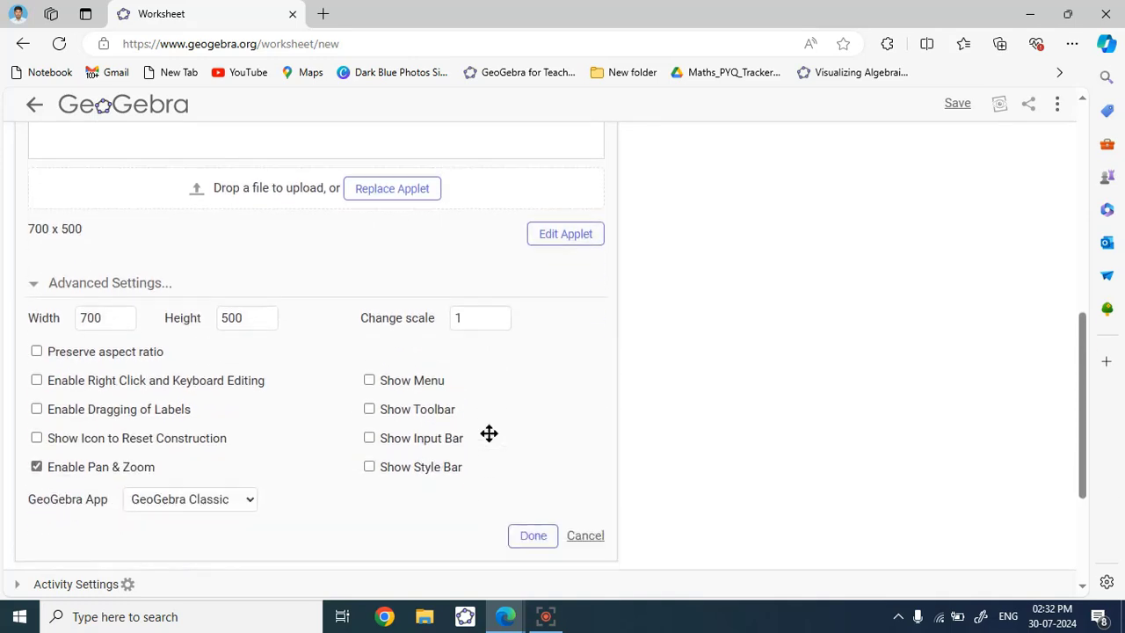
click(369, 368)
click(370, 397)
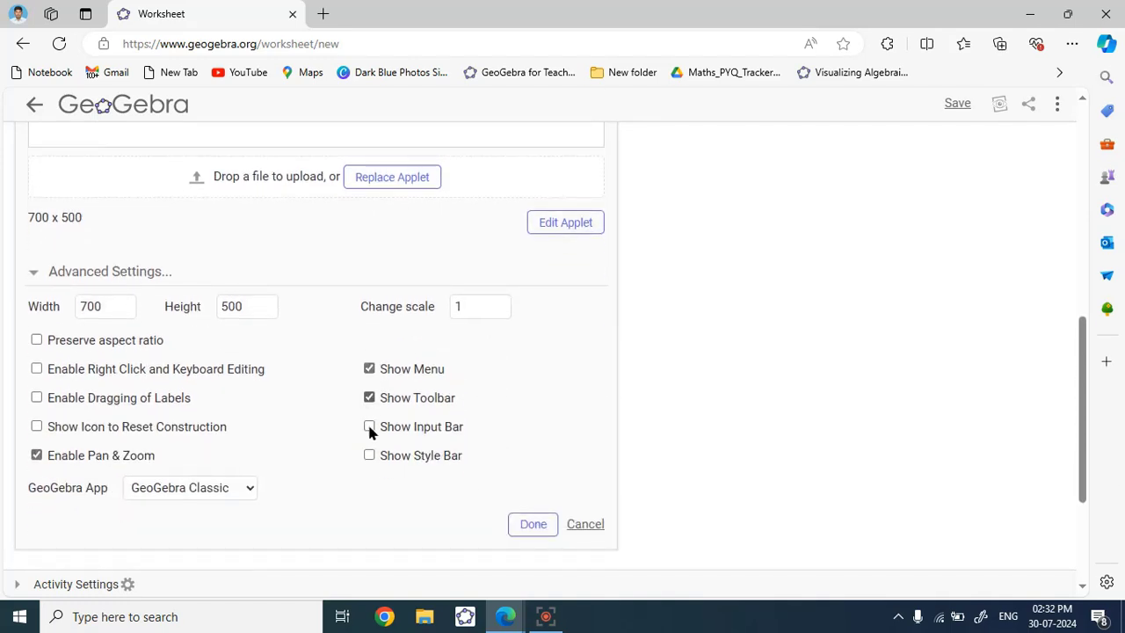
click(369, 455)
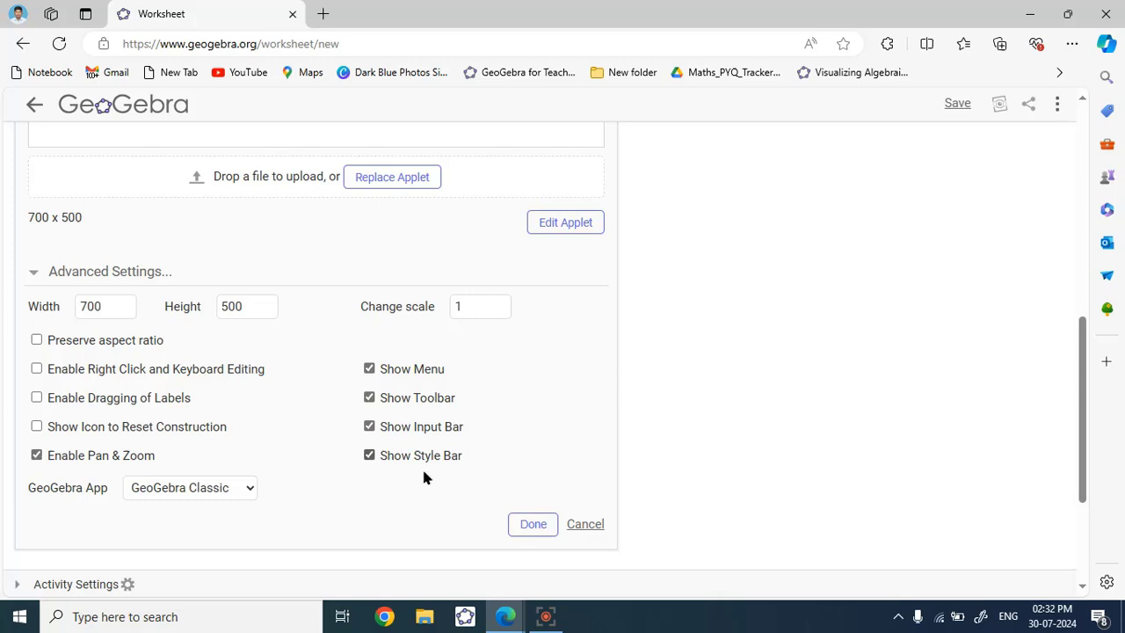
click(525, 530)
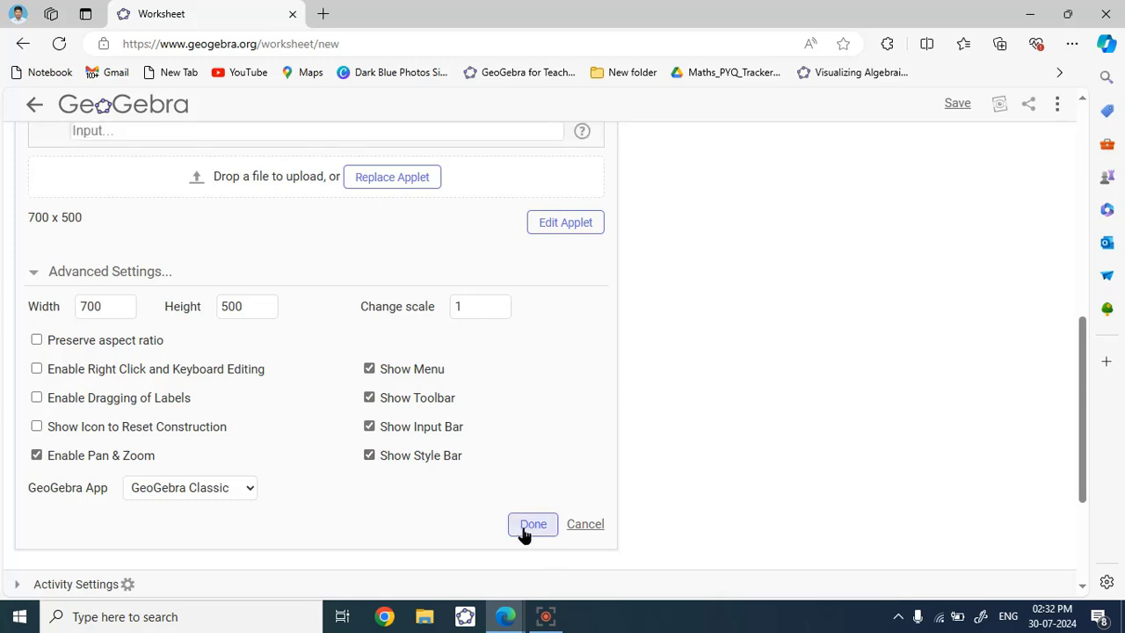
scroll(296, 409, up, 5)
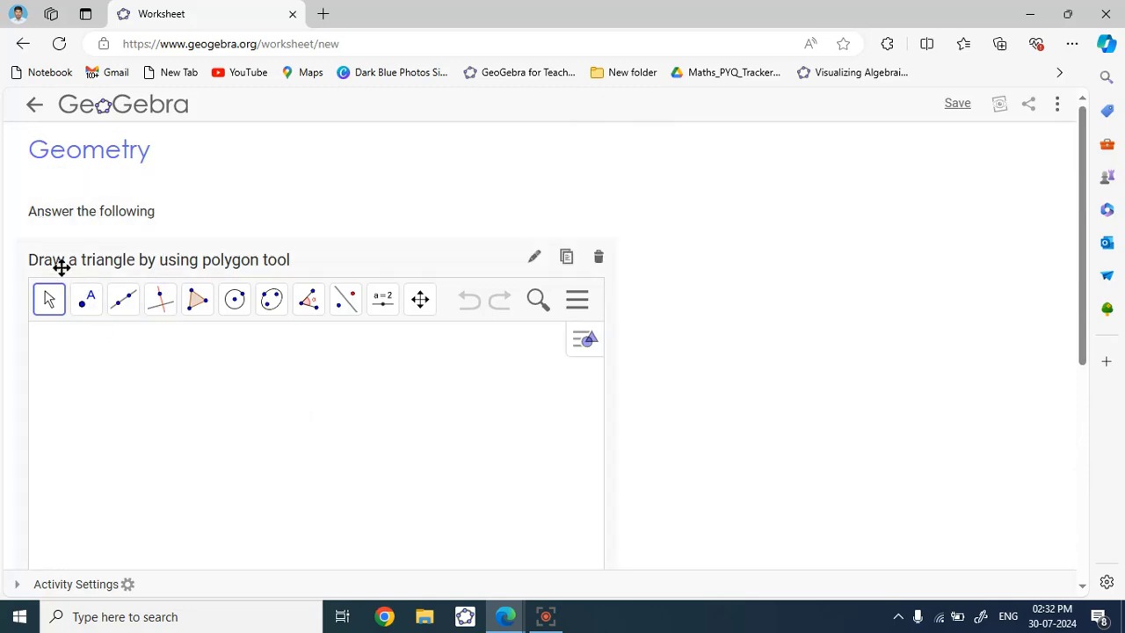
scroll(459, 273, down, 5)
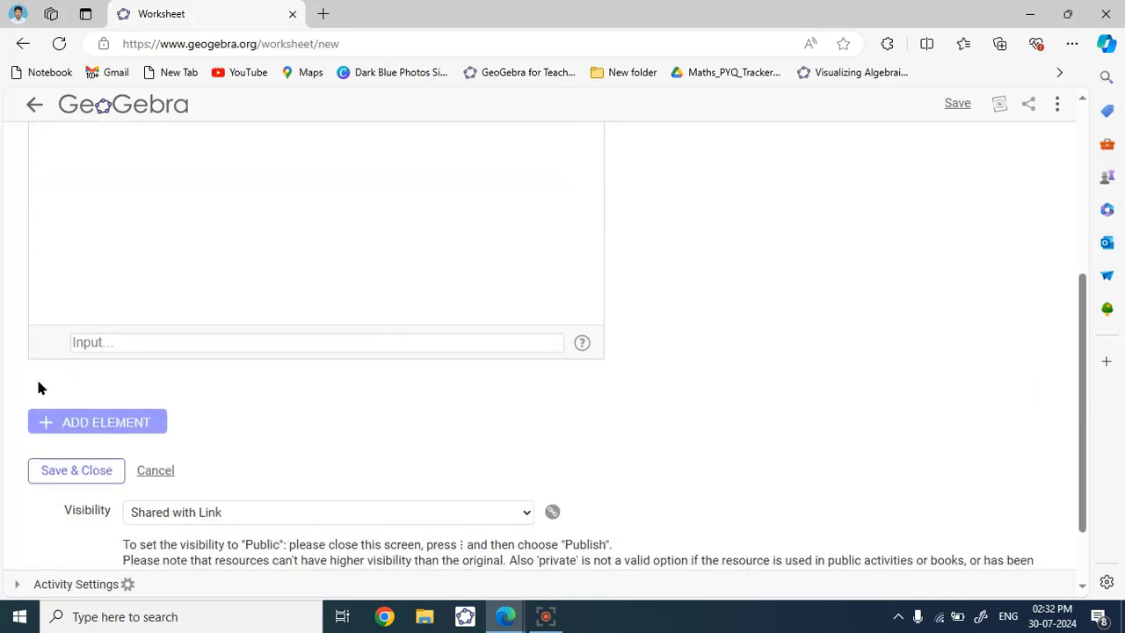
- Look over the ADD ELEMENT types, then Save & Close the Geometry worksheet
click(90, 423)
scroll(103, 452, down, 1)
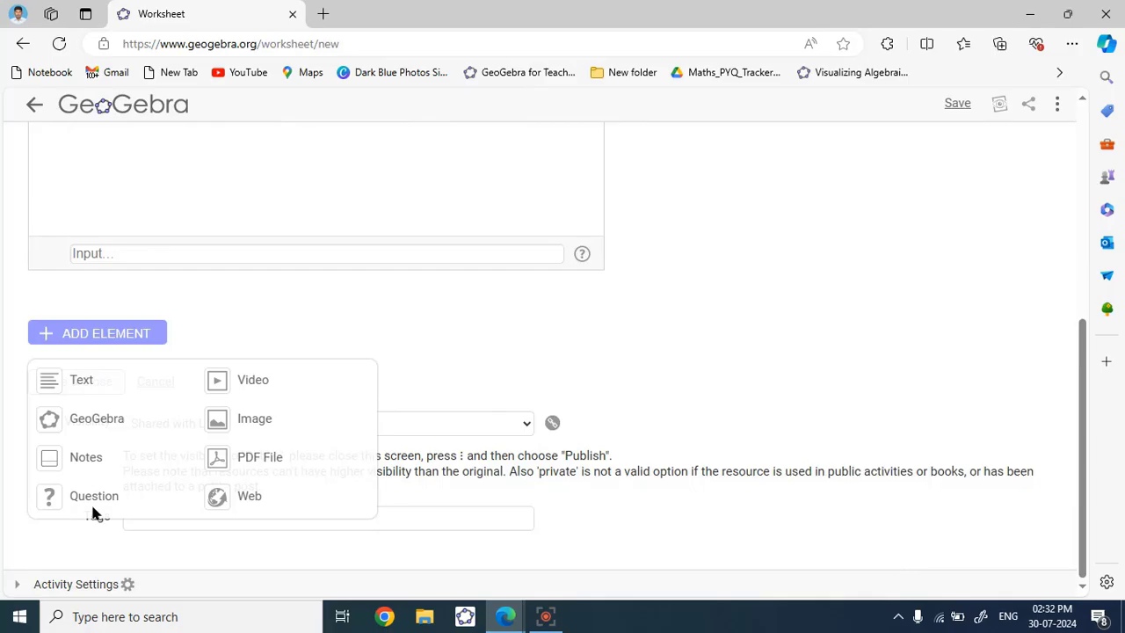
click(100, 383)
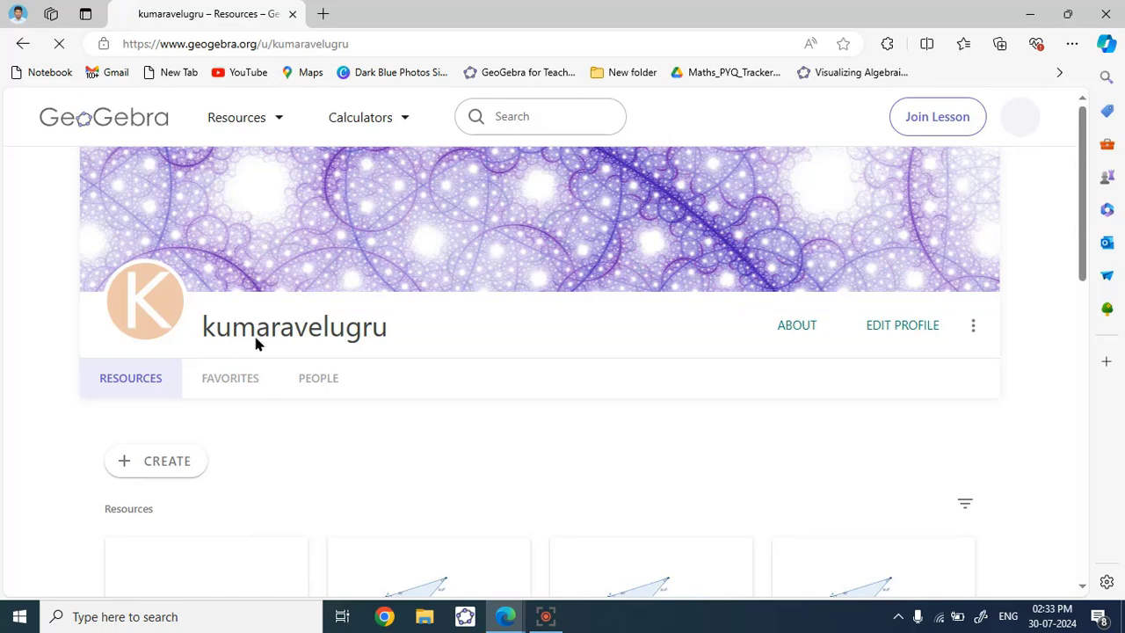
- Scroll down the profile's resources and open the Geometry activity card
scroll(250, 367, down, 2)
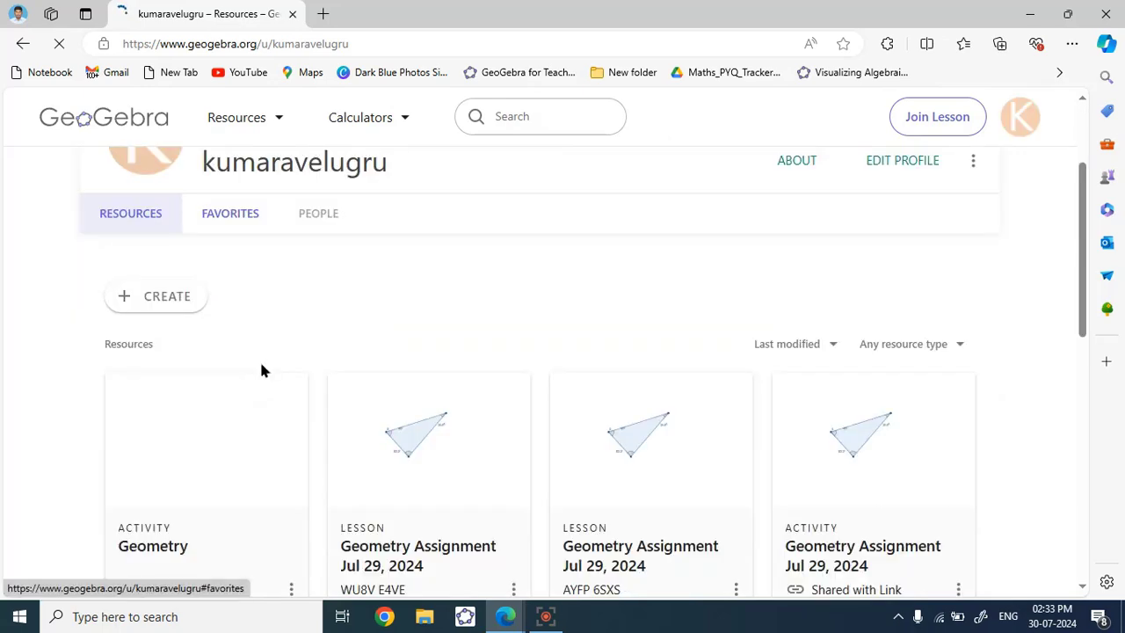
scroll(146, 502, down, 2)
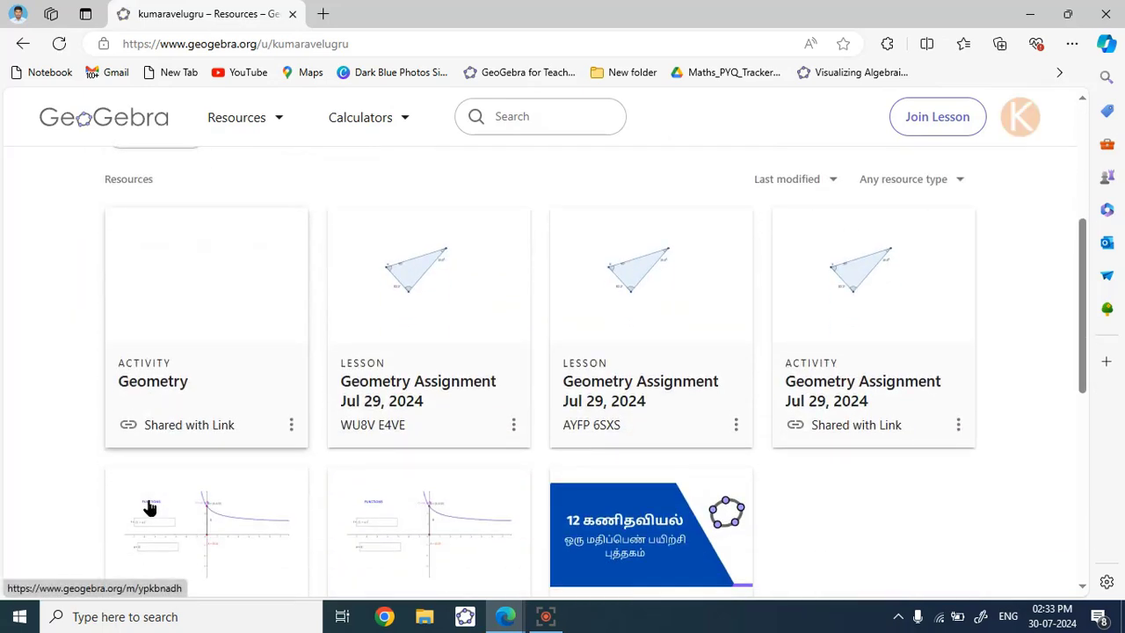
click(174, 332)
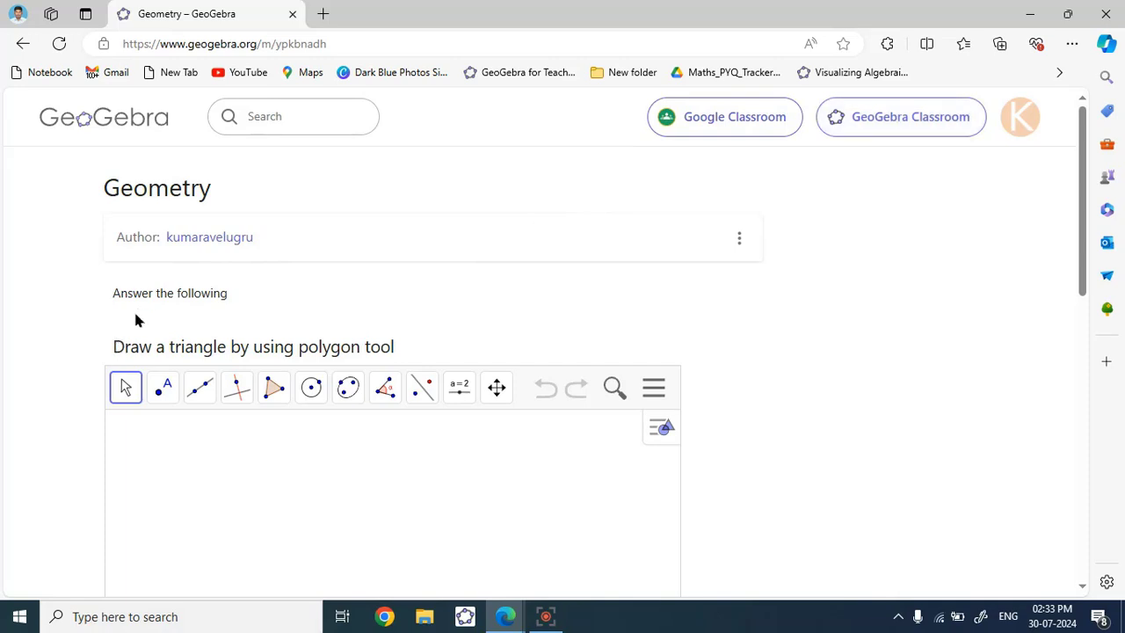
scroll(201, 371, down, 1)
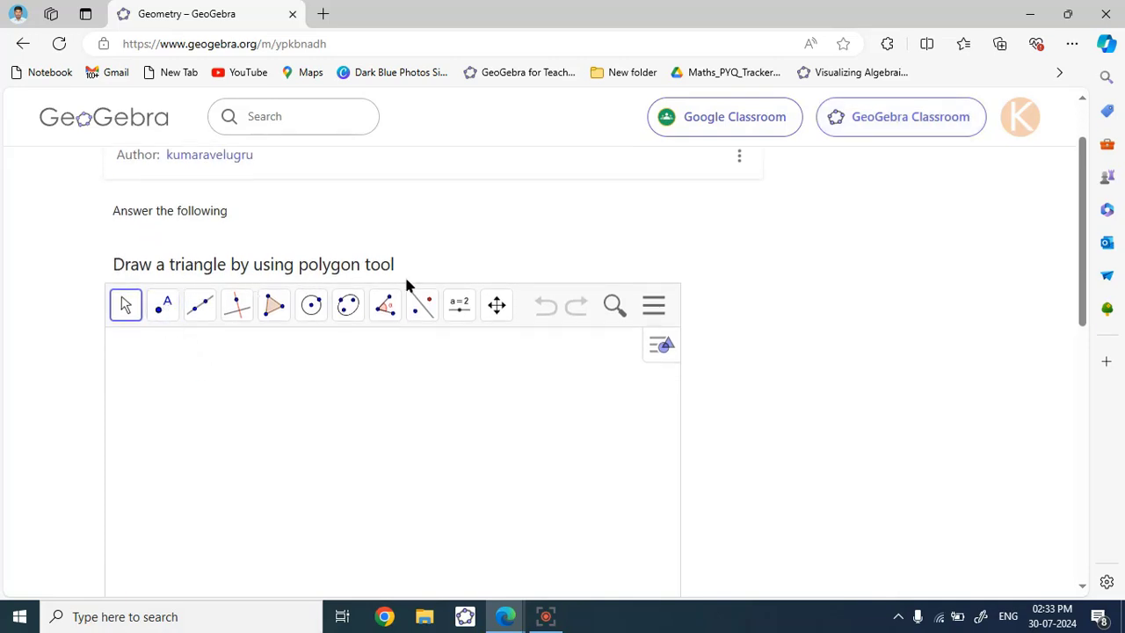
scroll(379, 369, down, 4)
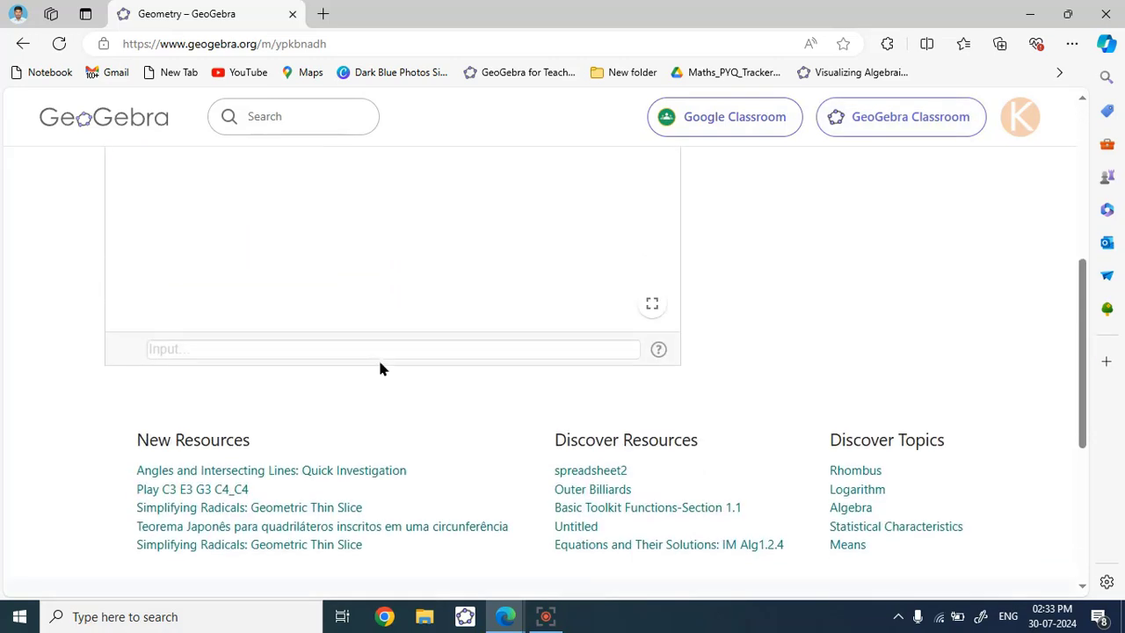
scroll(379, 369, up, 2)
scroll(379, 369, up, 3)
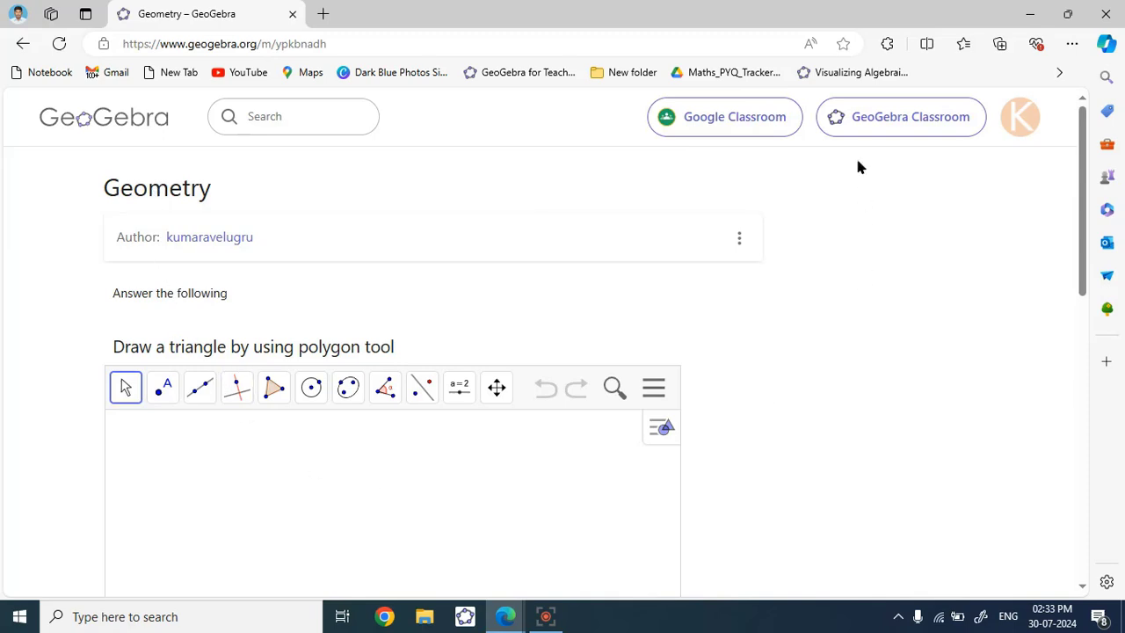
- Start a Classroom lesson from the Geometry activity, appending '30.07.24' to its title
click(882, 122)
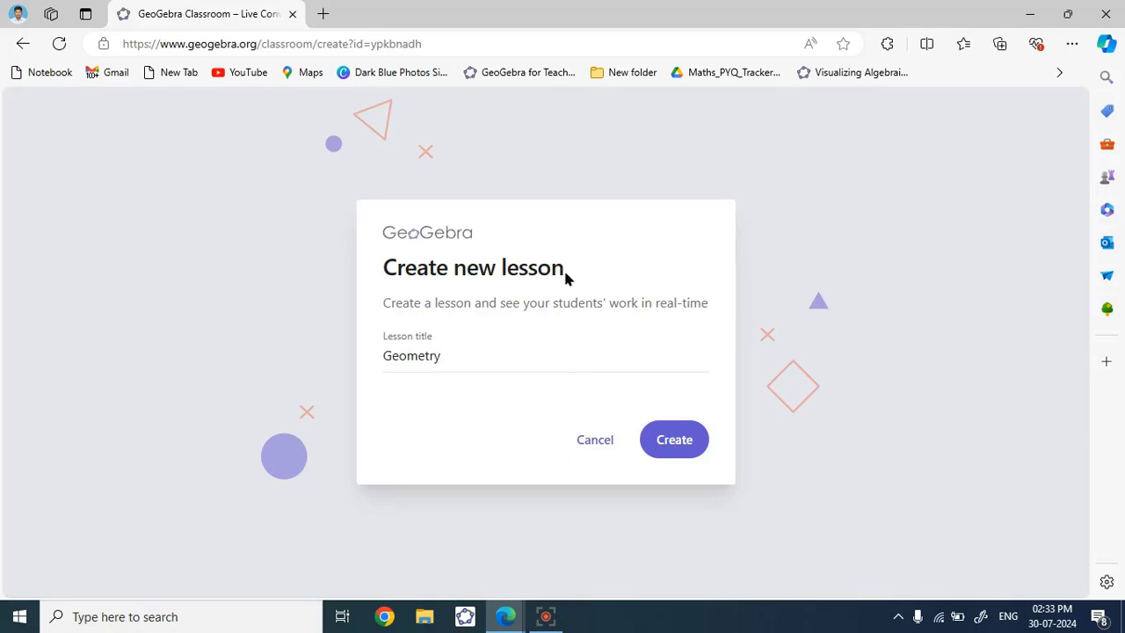
click(457, 359)
text(30)
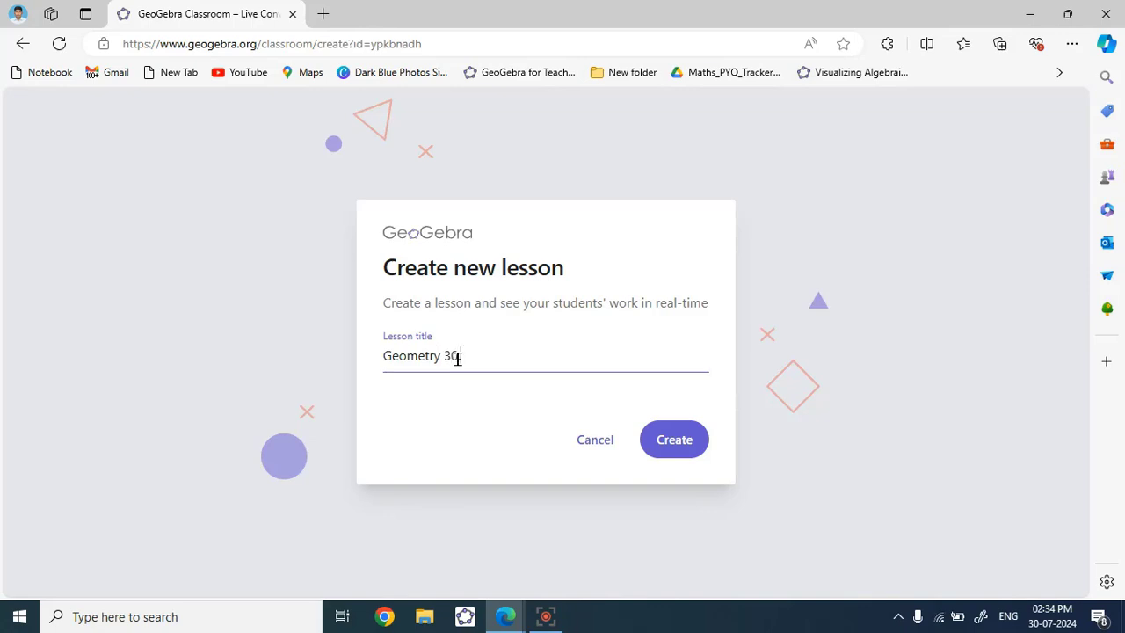
text(.07.24)
click(670, 448)
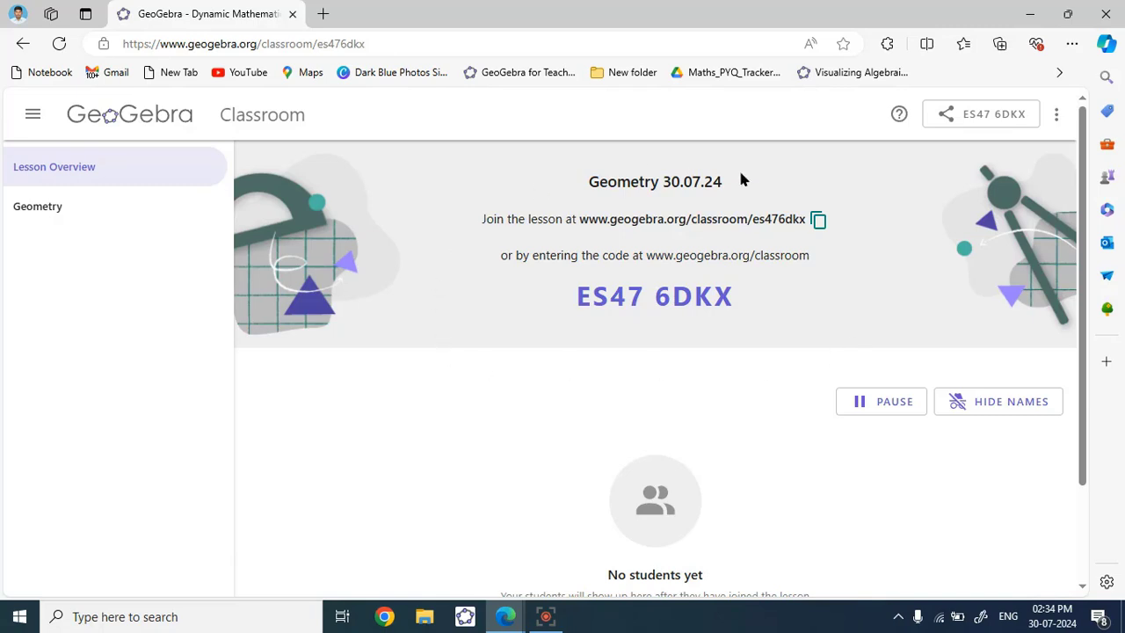
- Check the lesson's sharing options and join code, then bring up Edge's main menu
click(946, 113)
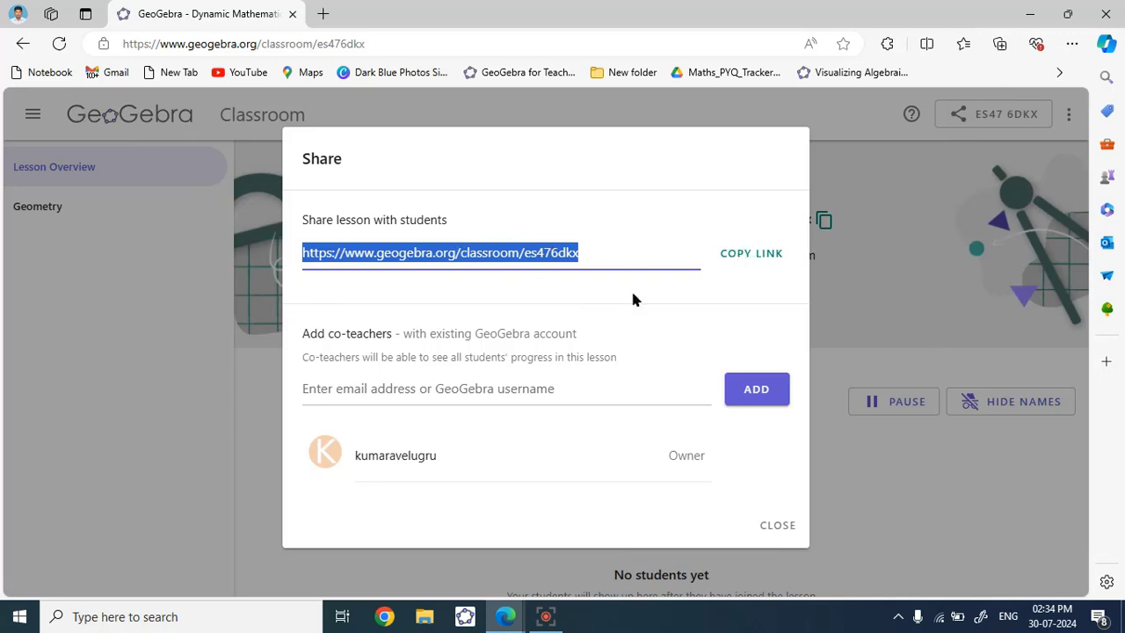
click(776, 525)
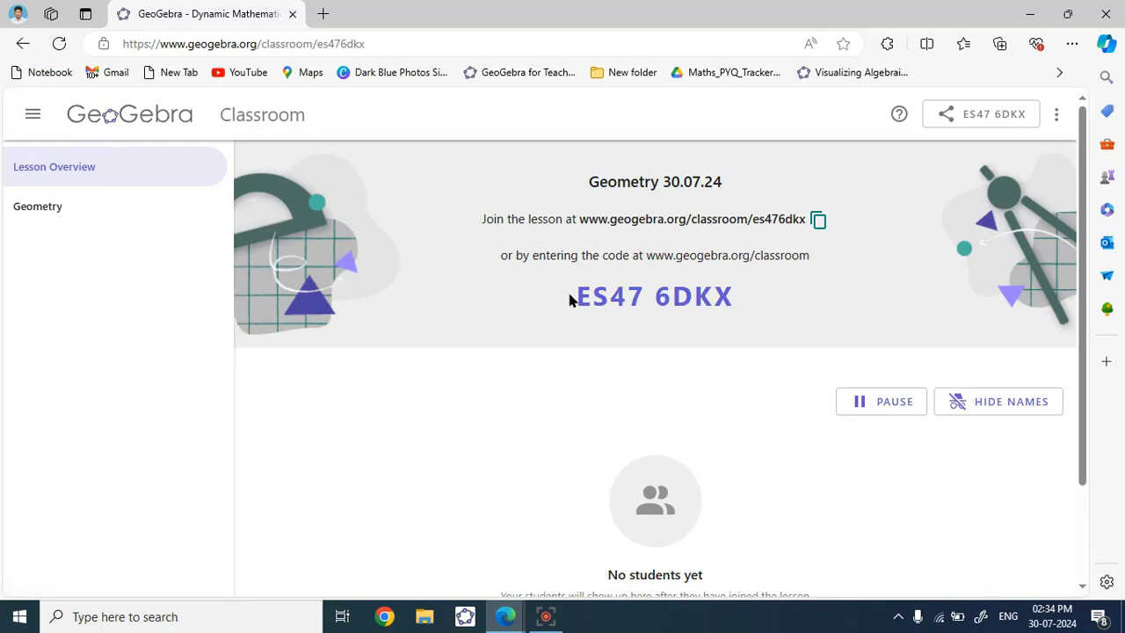
drag(570, 300, 761, 291)
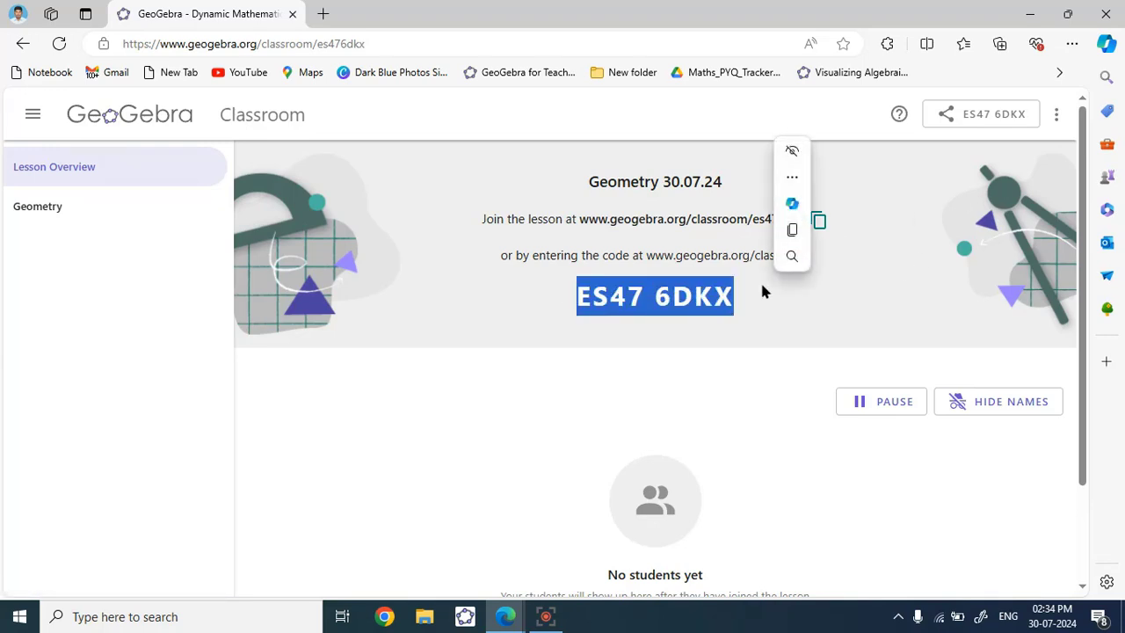
click(759, 294)
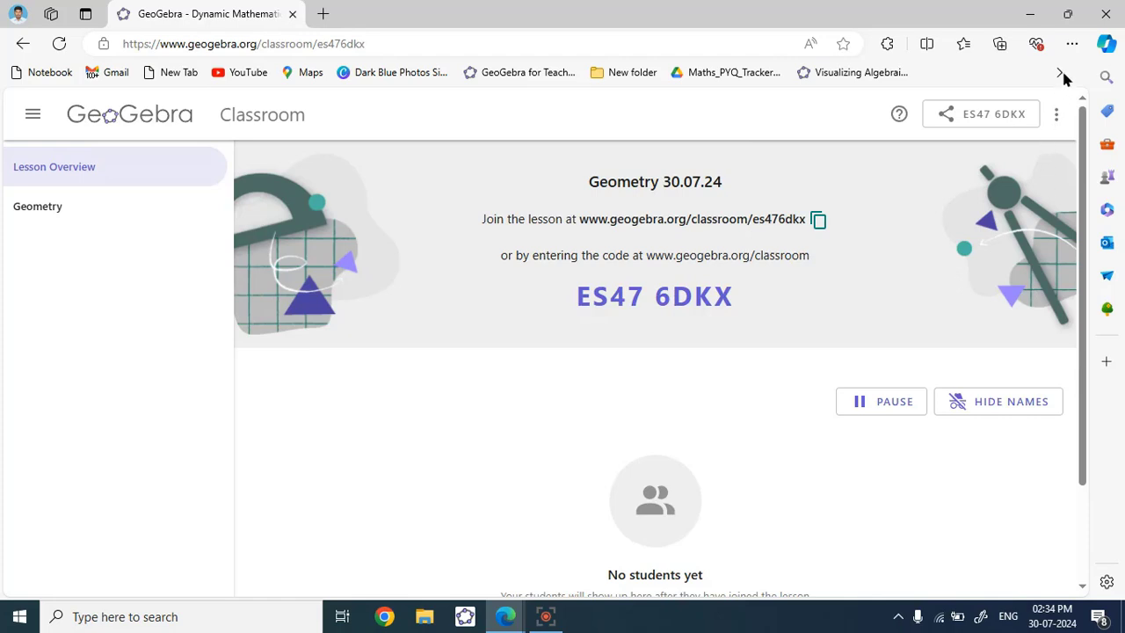
click(1072, 43)
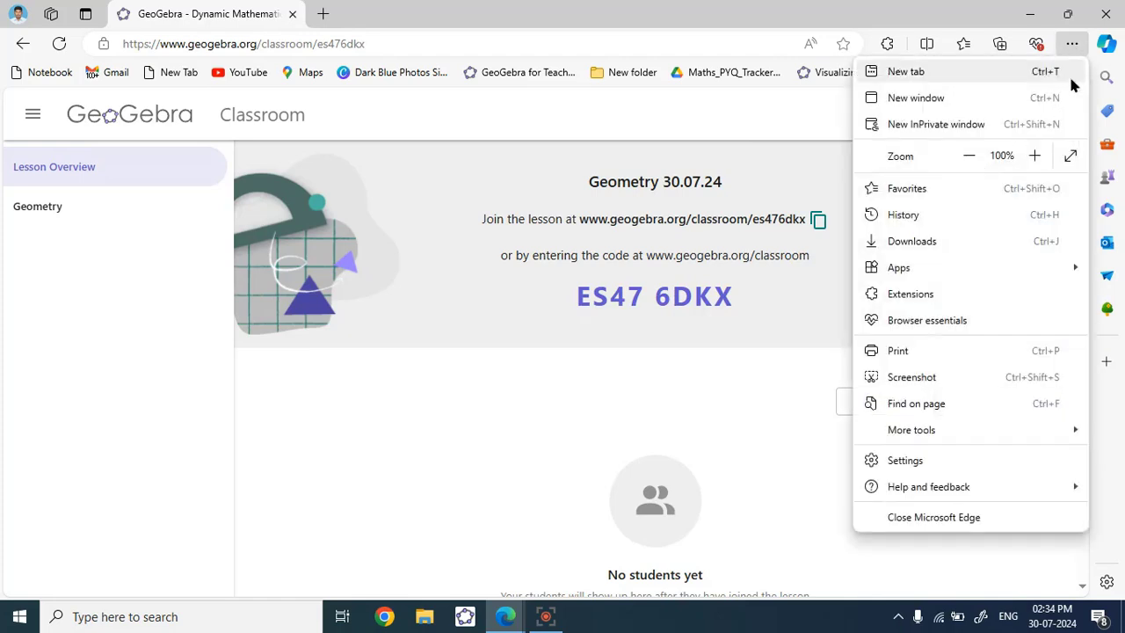
click(901, 380)
drag(459, 164, 549, 252)
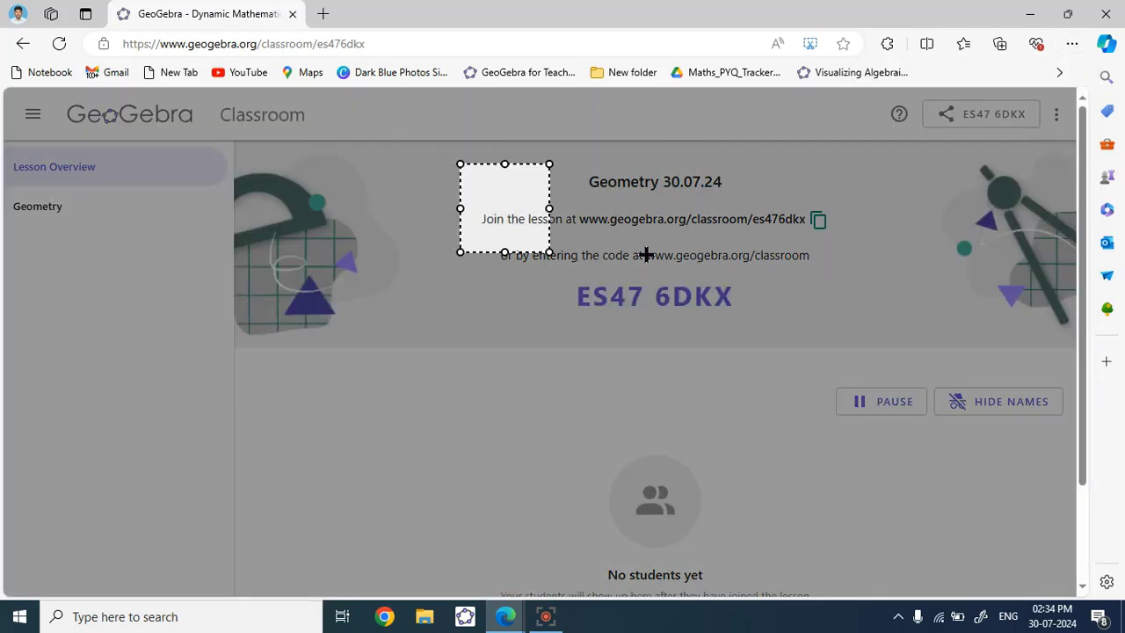
drag(646, 254, 837, 347)
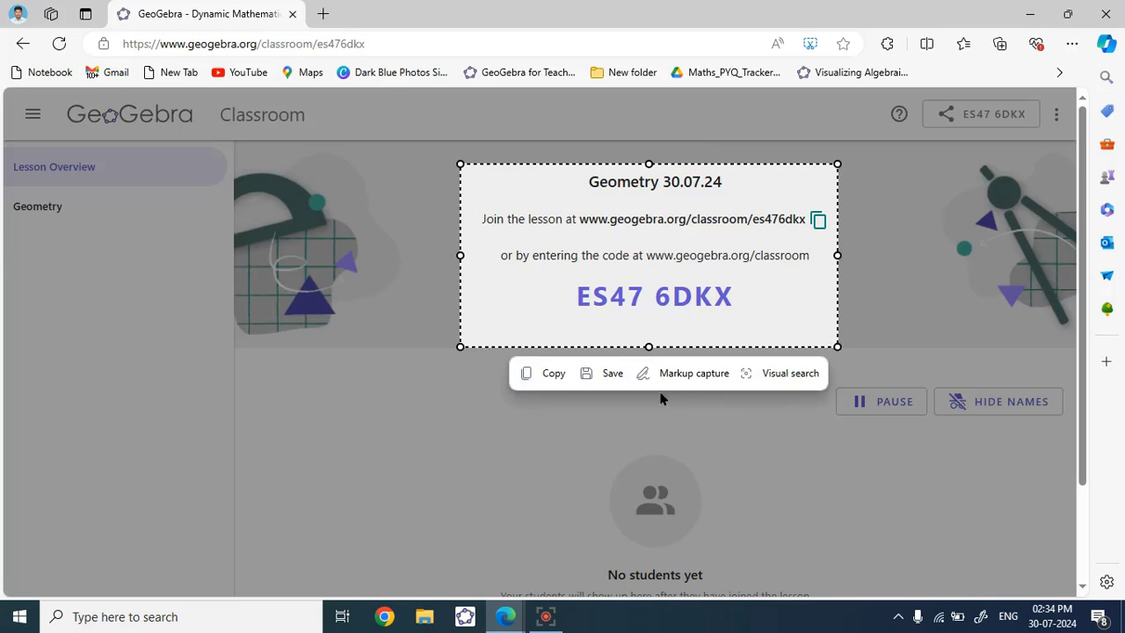
click(559, 376)
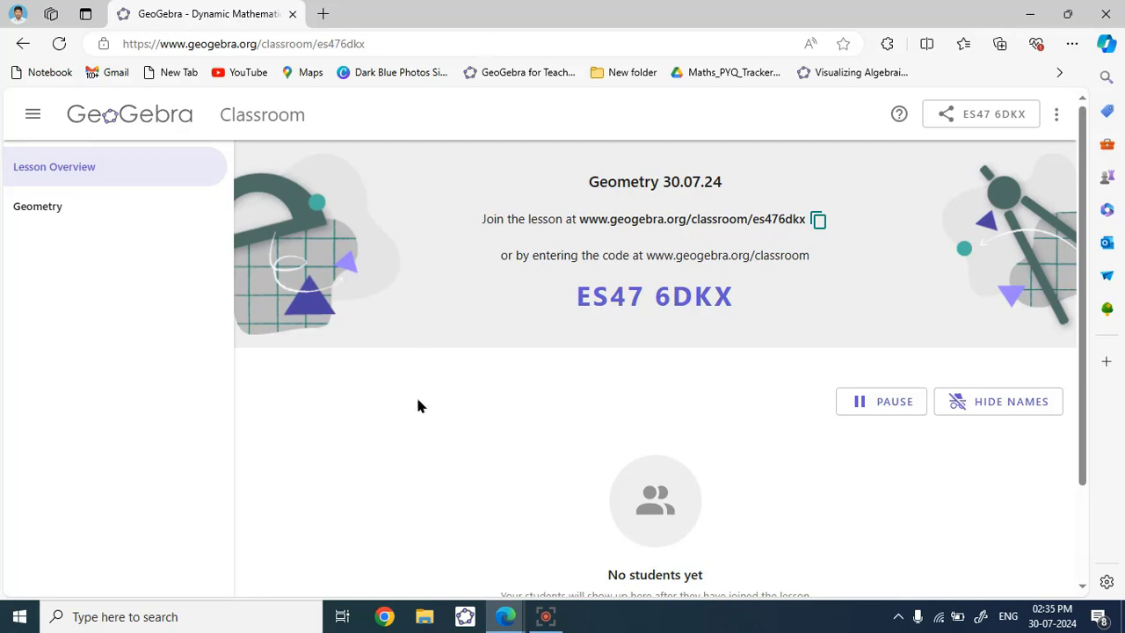
click(386, 617)
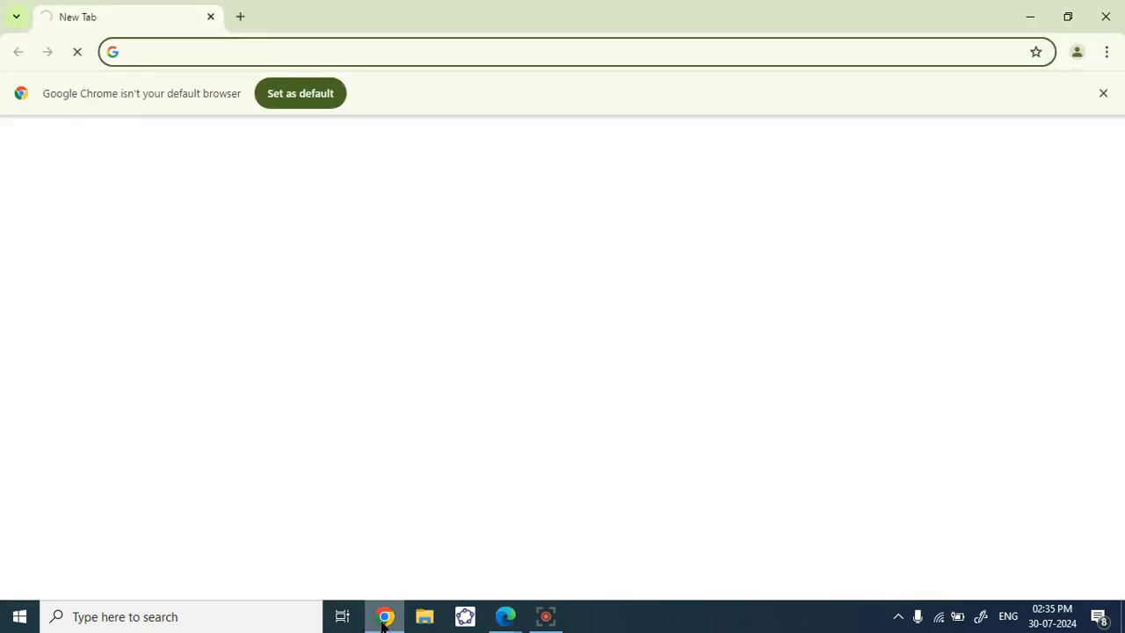
click(384, 618)
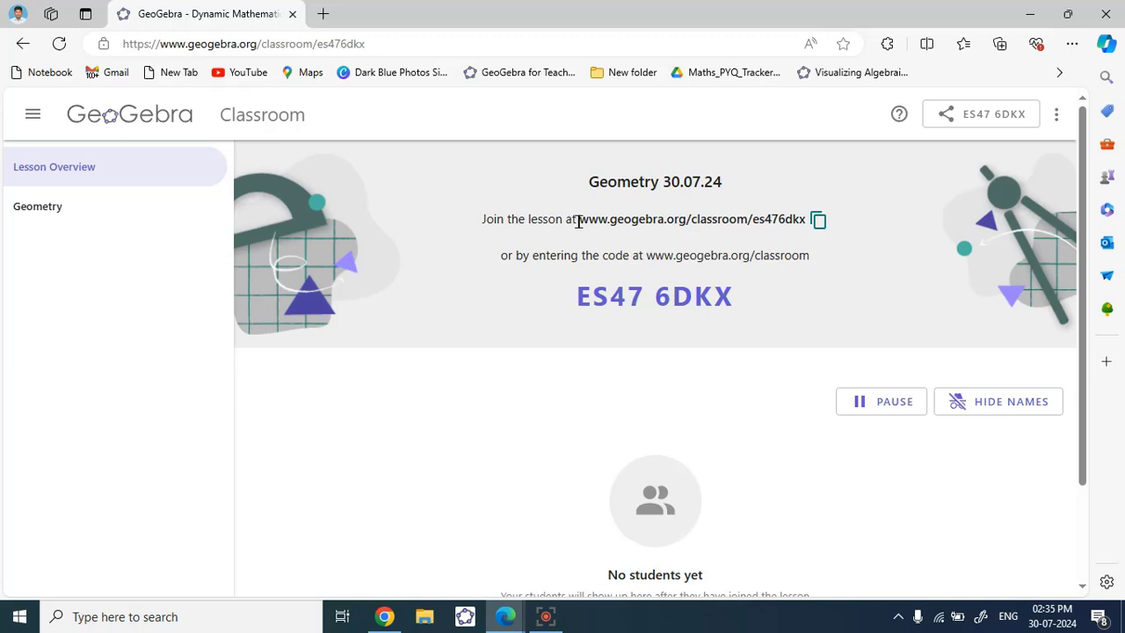
drag(518, 220, 817, 221)
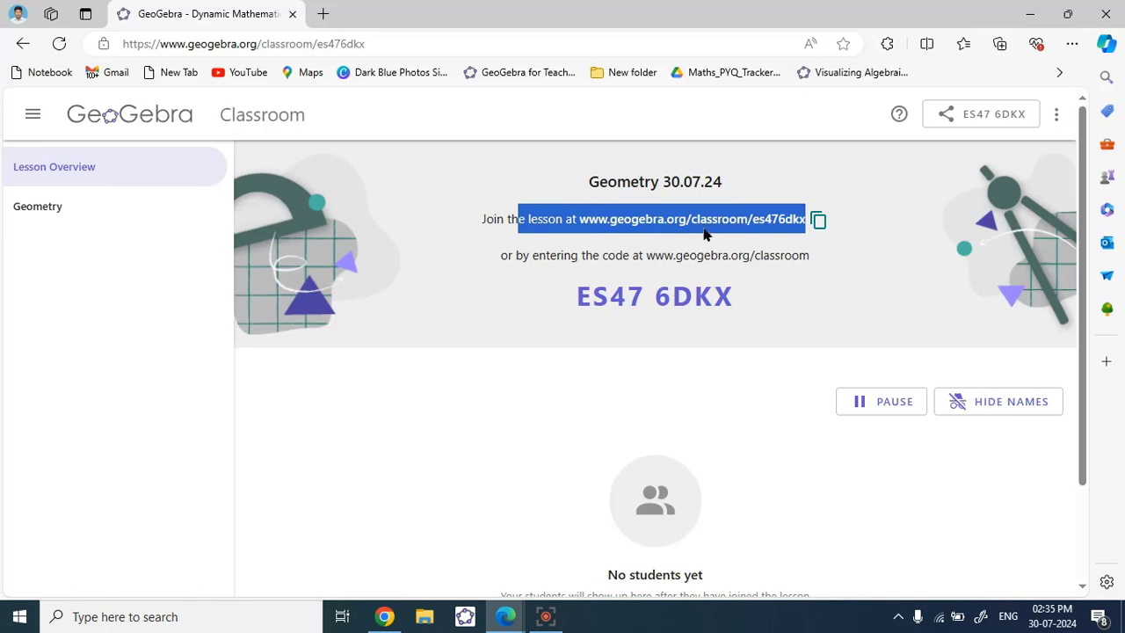
click(842, 239)
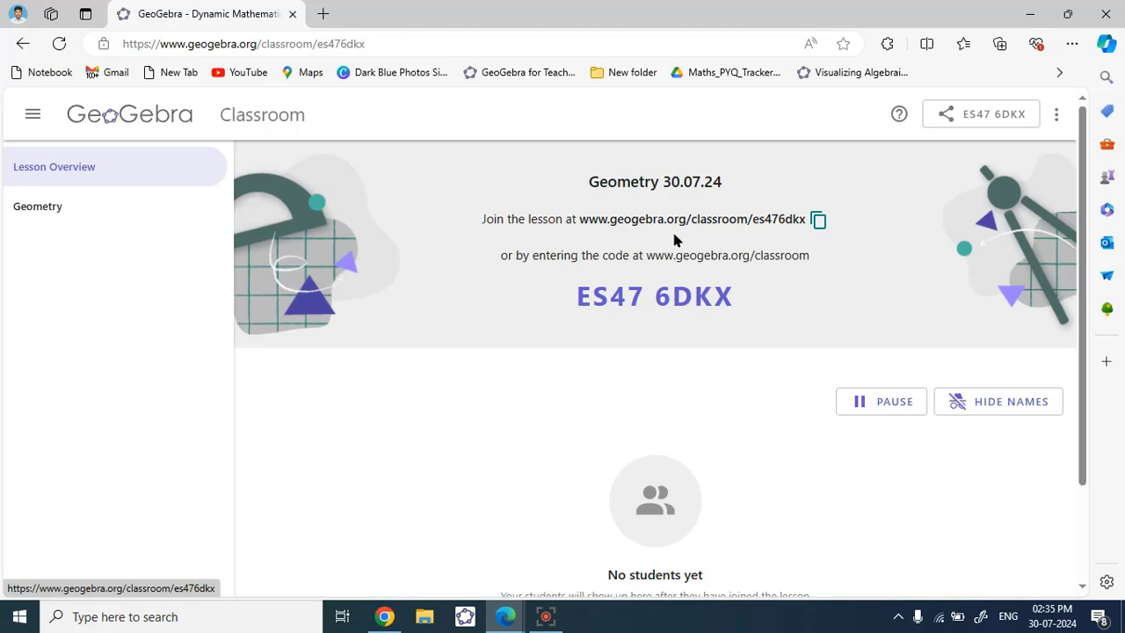
- In Chrome, search Google for 'geogebra classroom' and open the GeoGebra Classroom result
click(384, 616)
click(163, 55)
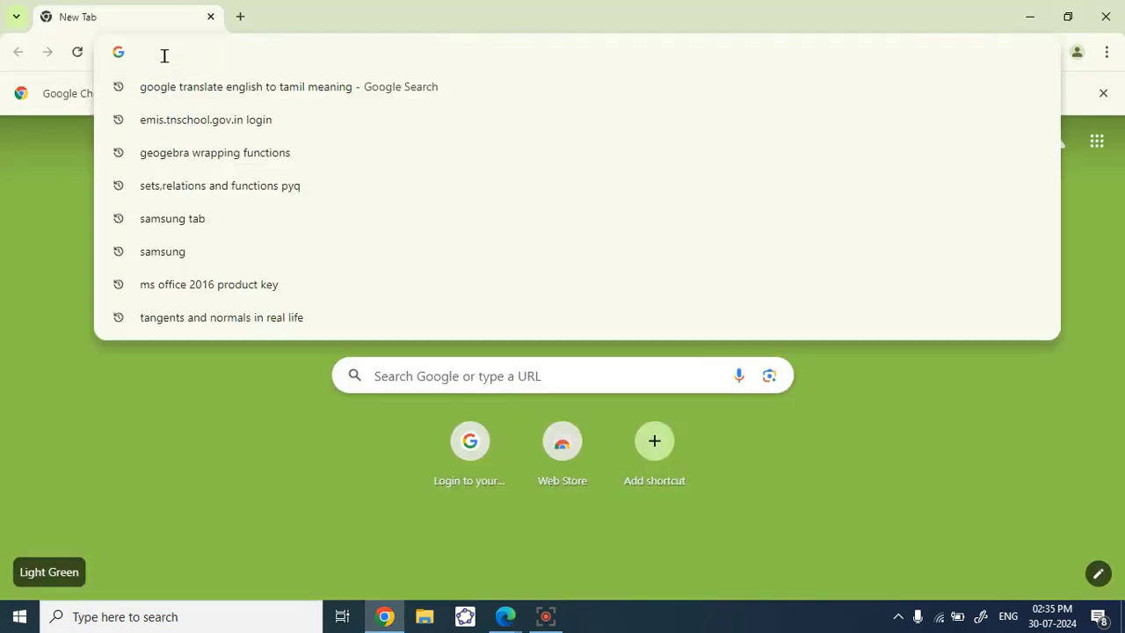
text(geoge)
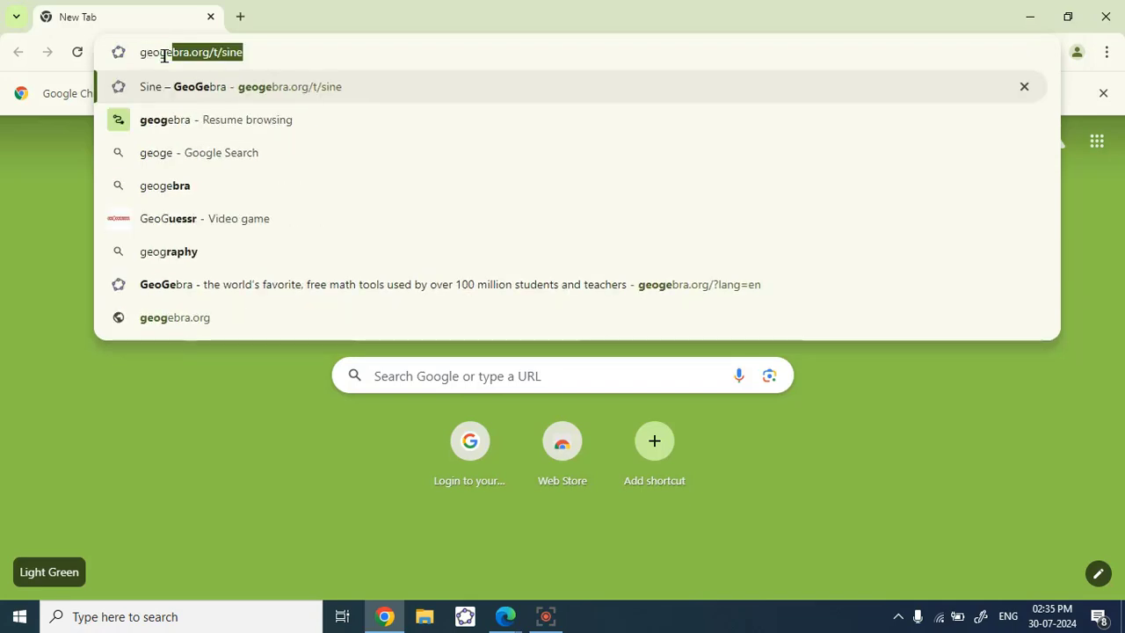
text(bra class)
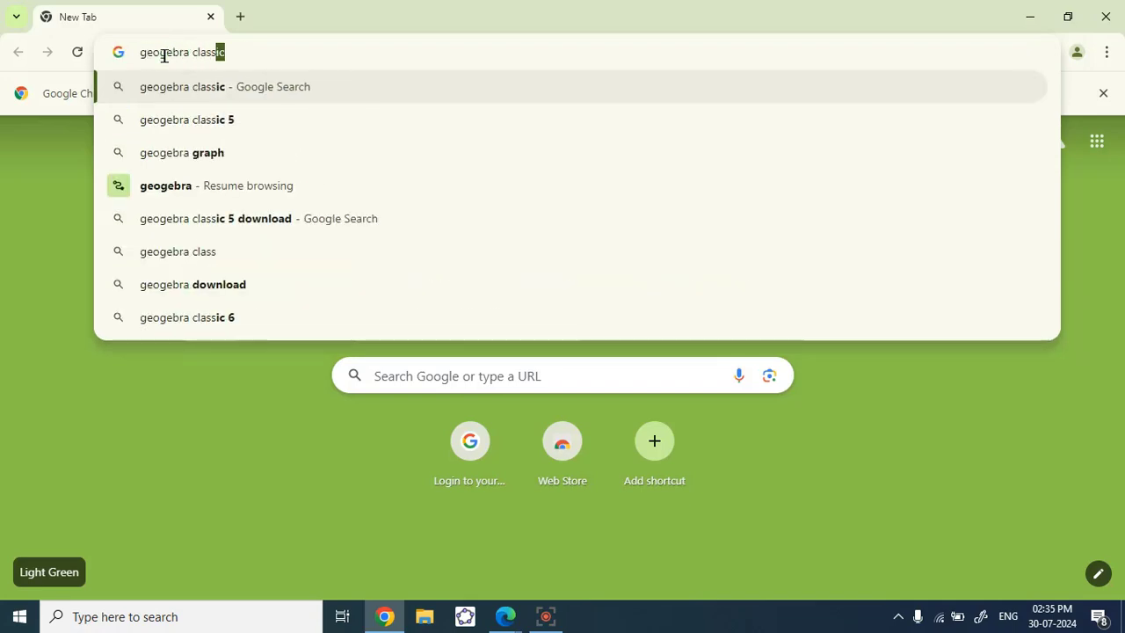
text(room)
key(Return)
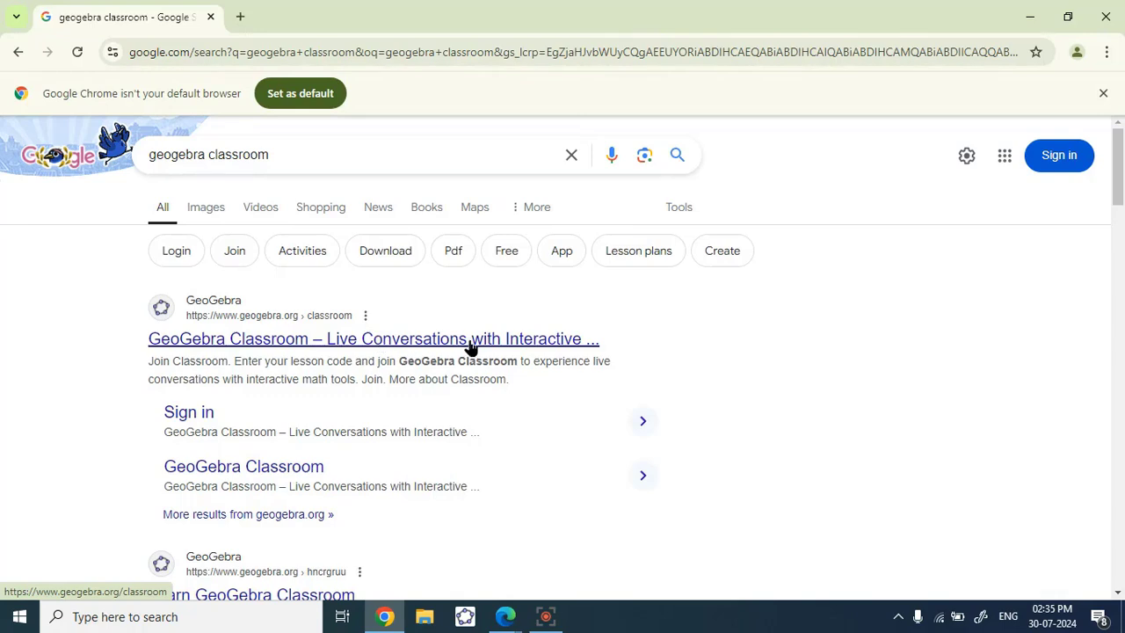
click(404, 339)
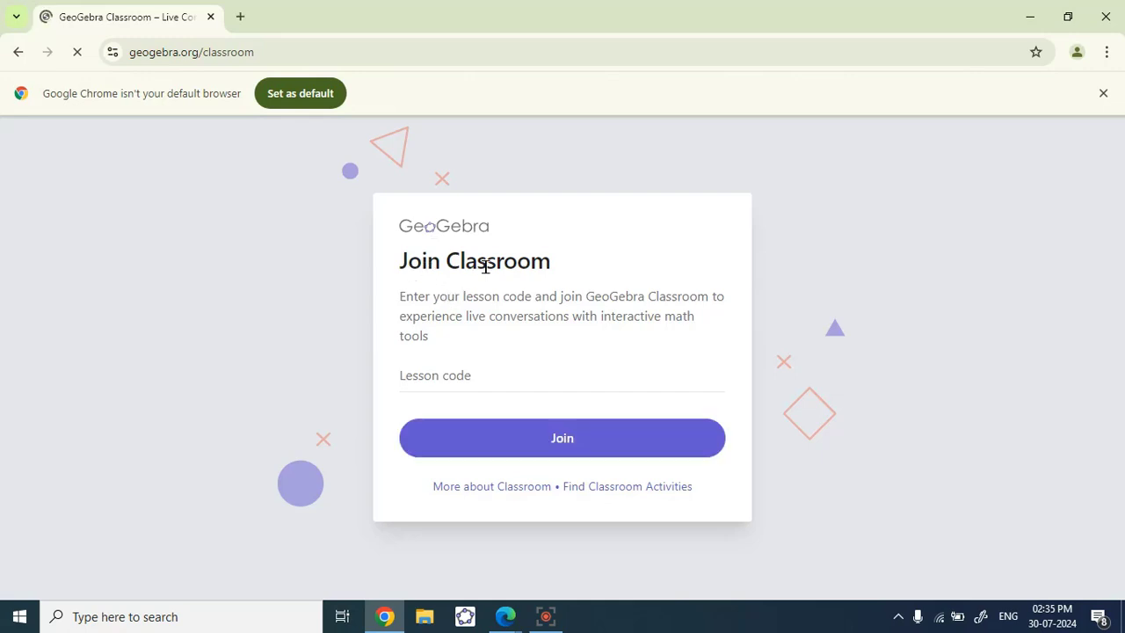
click(444, 370)
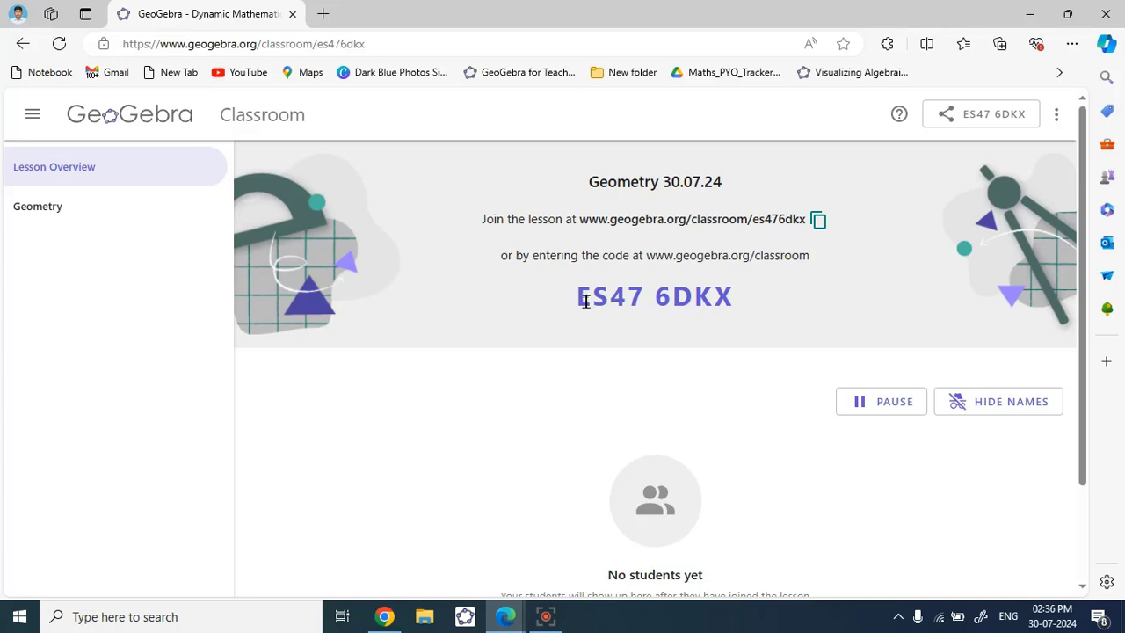
drag(572, 297, 746, 297)
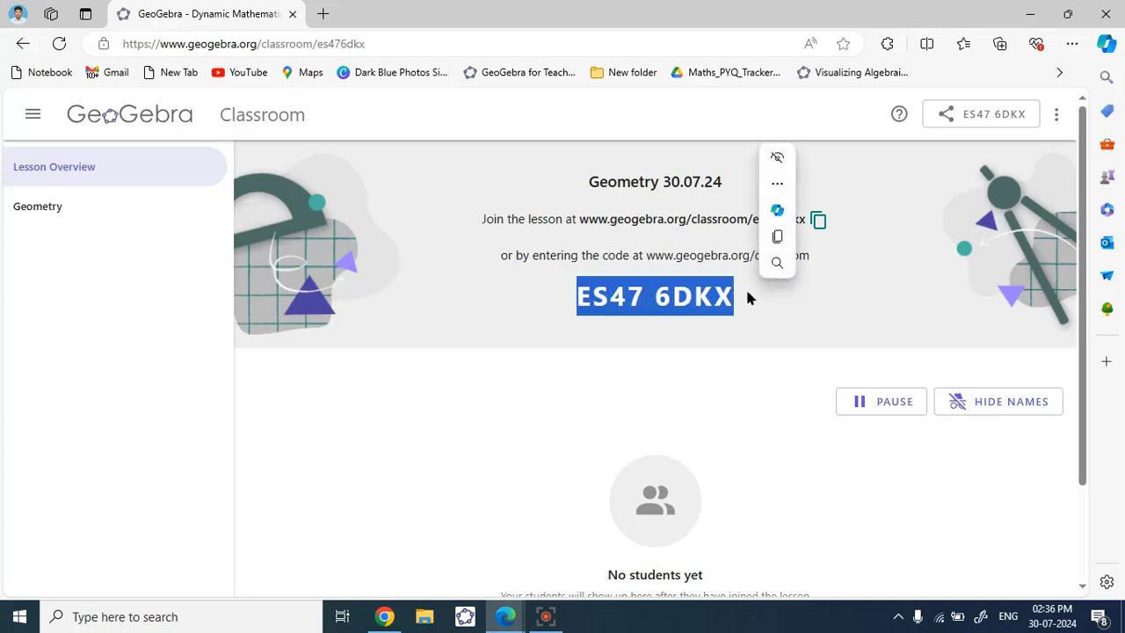
key(ctrl+c)
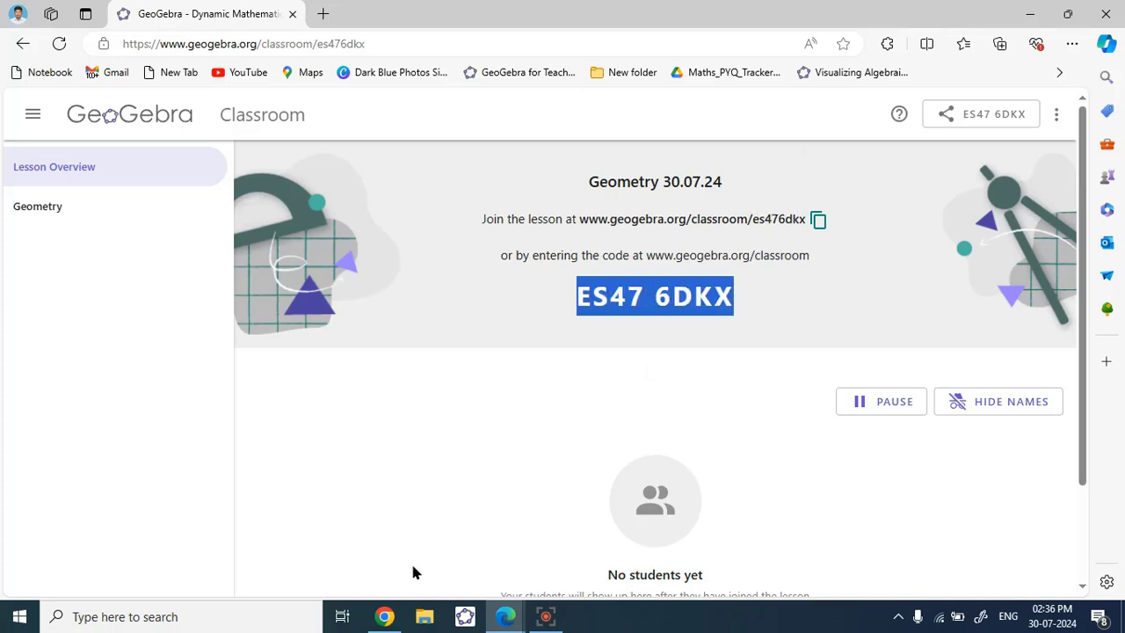
click(387, 613)
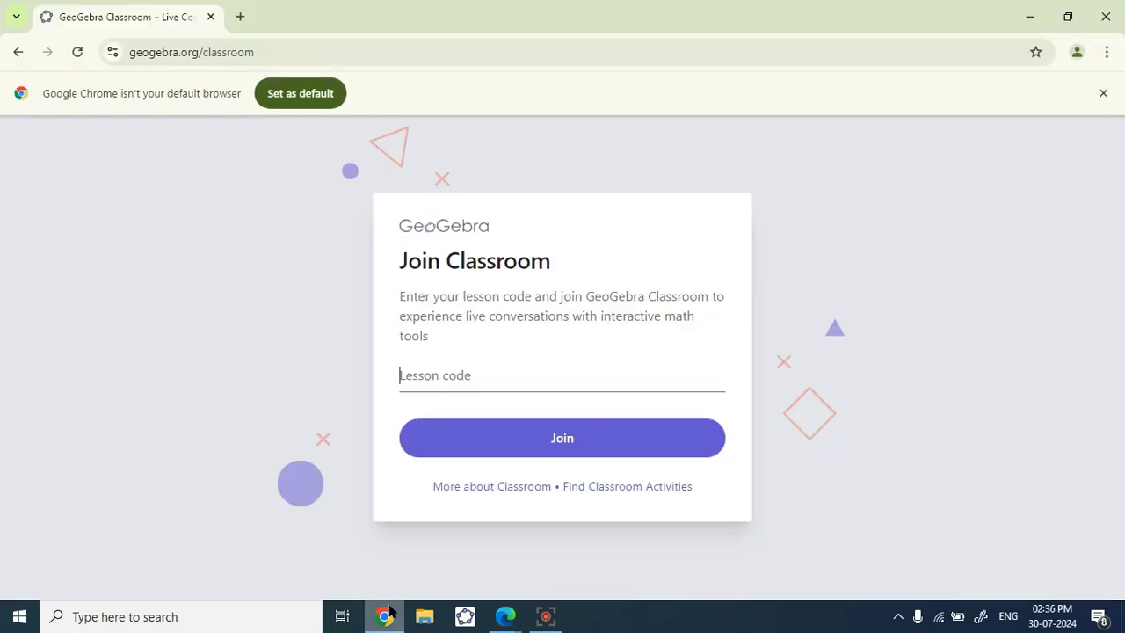
click(441, 366)
key(ctrl+v)
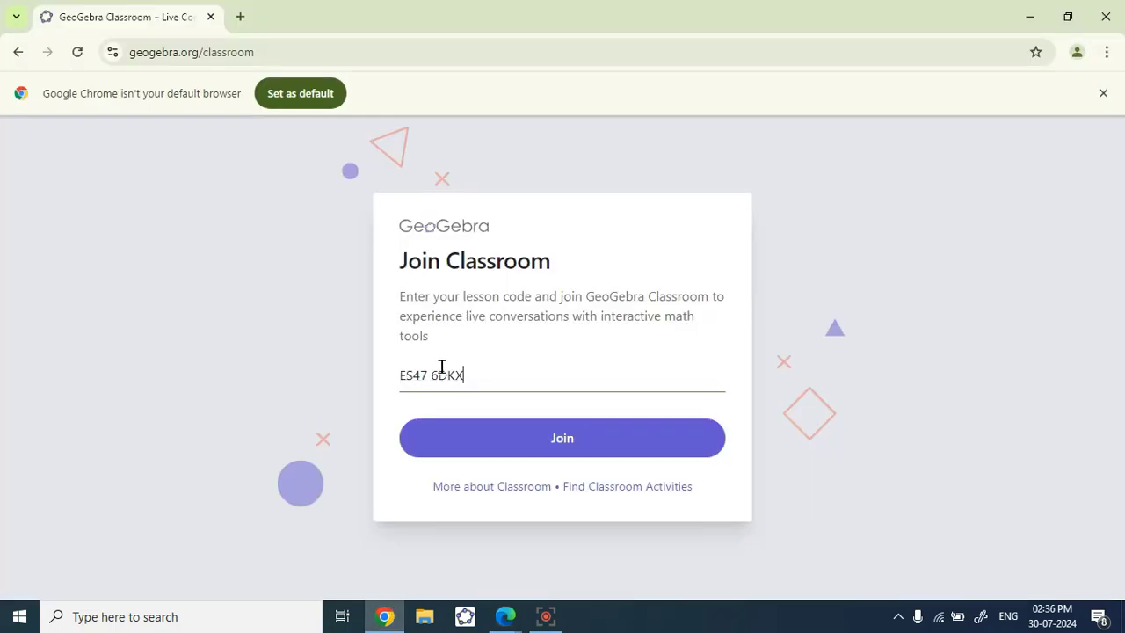
click(570, 446)
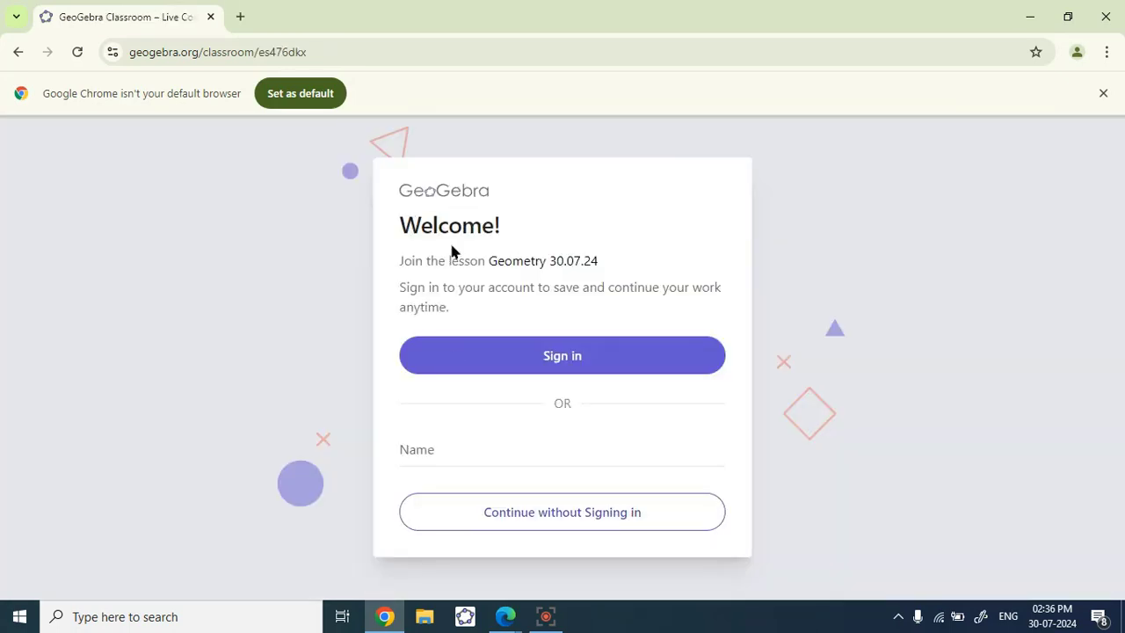
- Enter the student's name on the Geometry 30.07.24 welcome page
drag(420, 267, 613, 273)
click(519, 300)
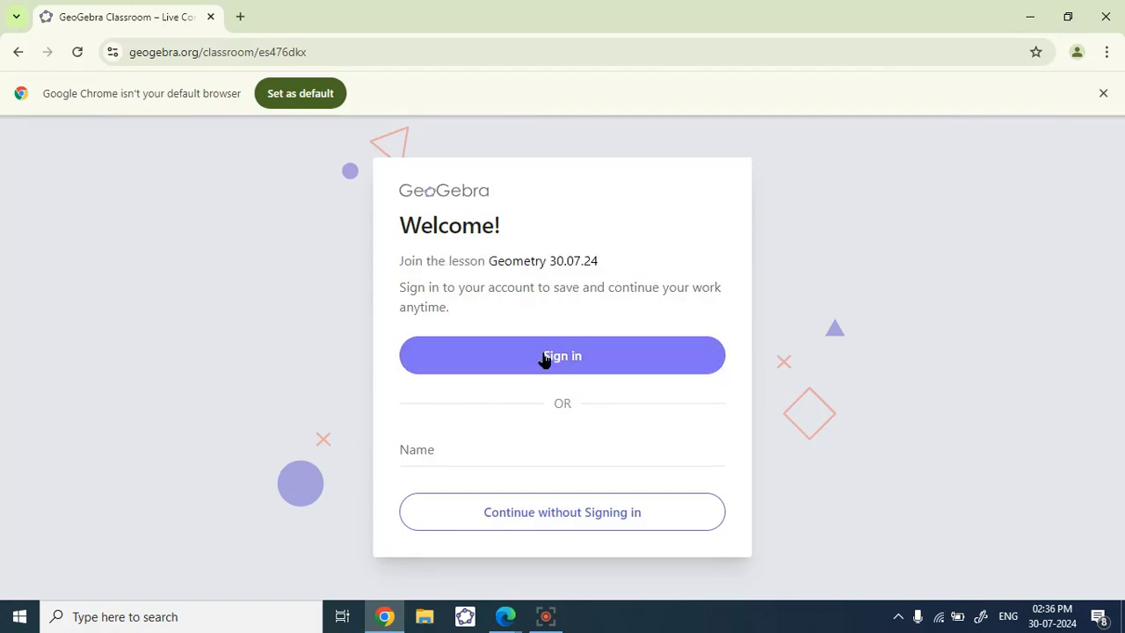
click(428, 450)
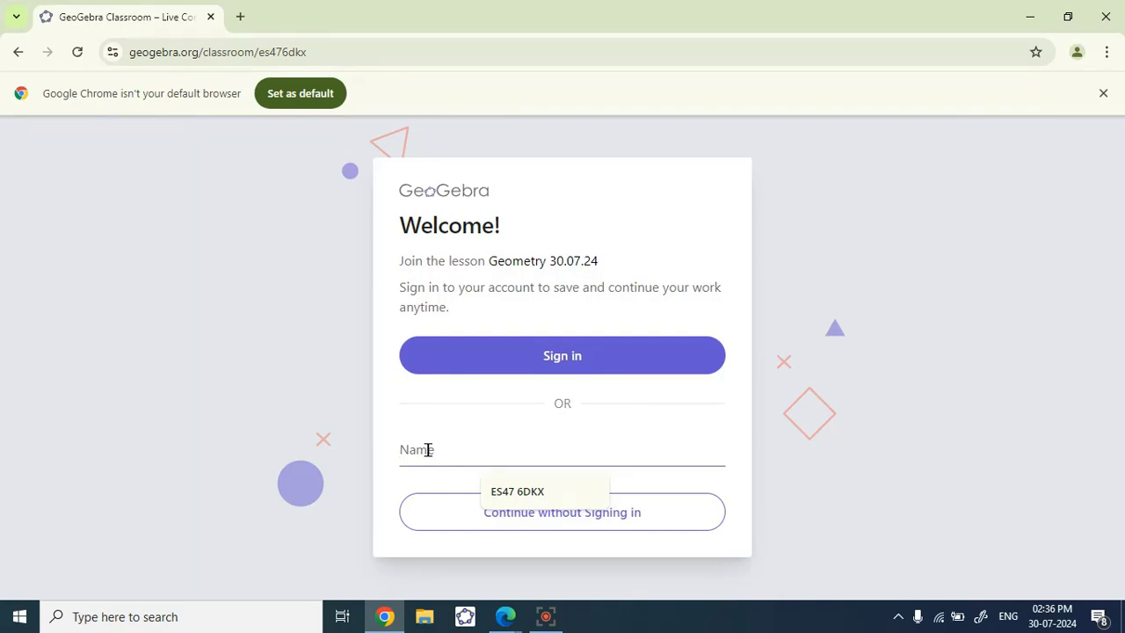
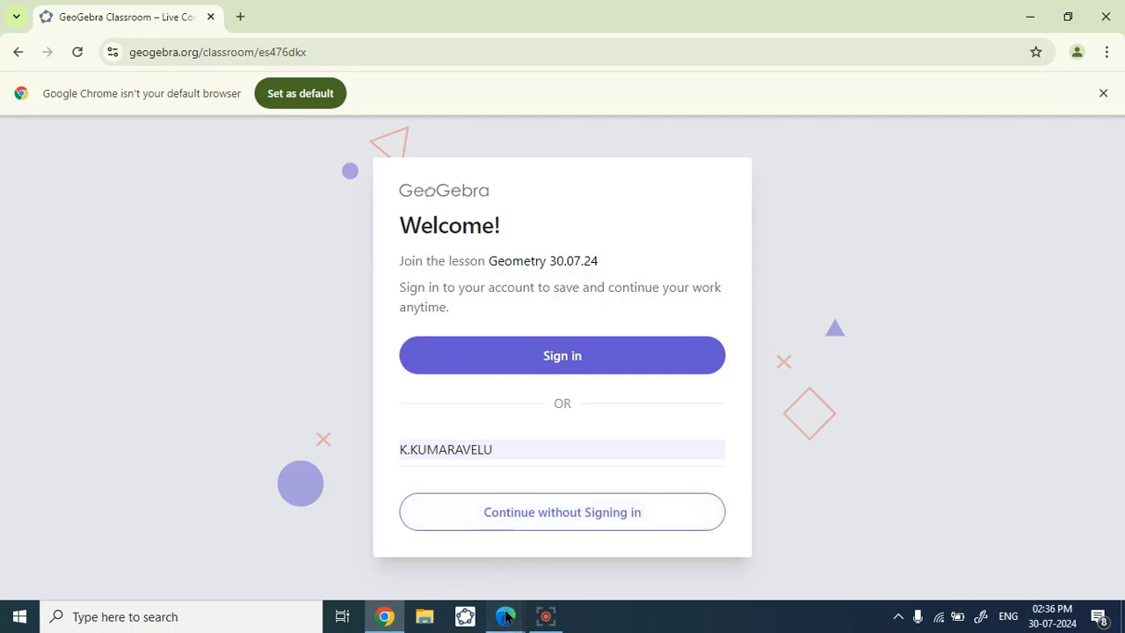
- Return to Edge's teacher overview and confirm the student list still shows 'No students yet'
mouse_move(505, 615)
click(447, 563)
click(453, 423)
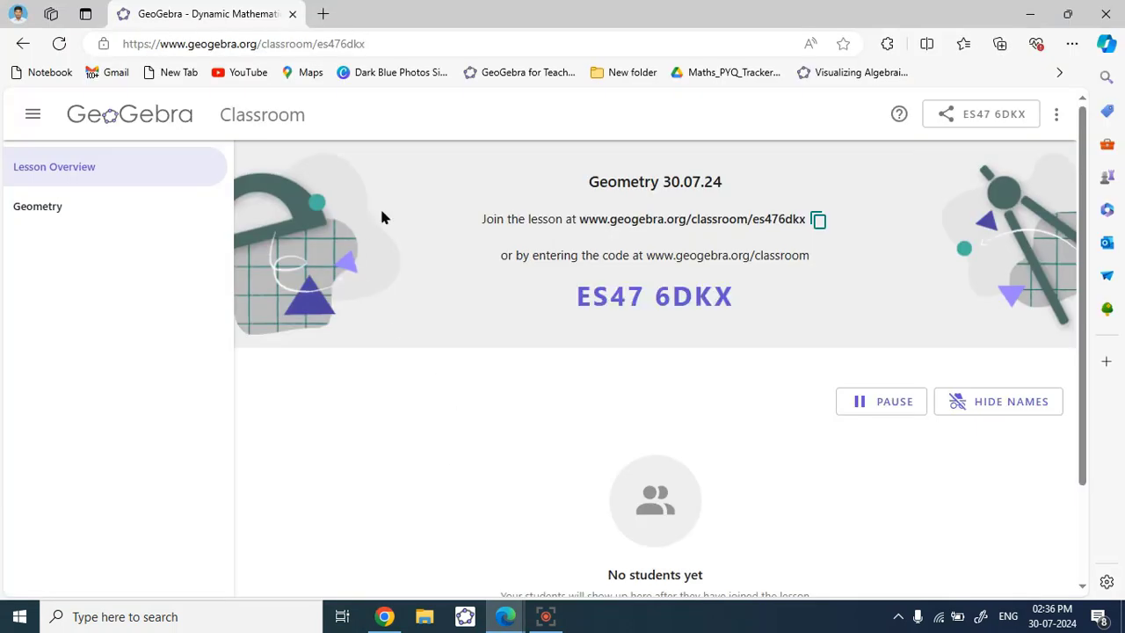
scroll(473, 363, down, 1)
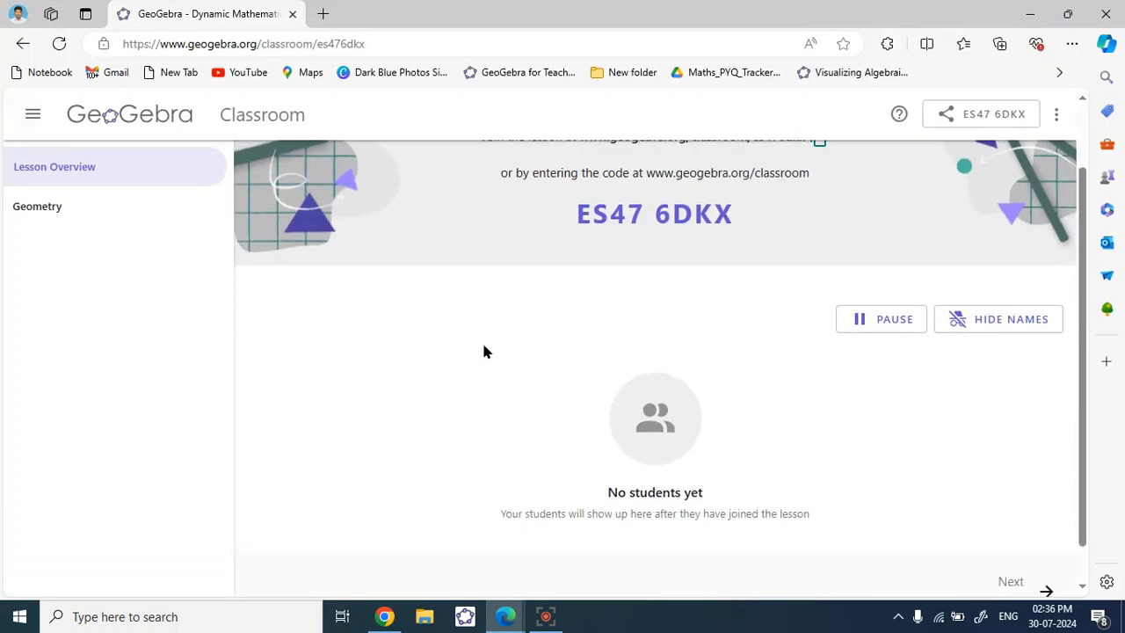
scroll(514, 365, up, 1)
scroll(518, 377, down, 2)
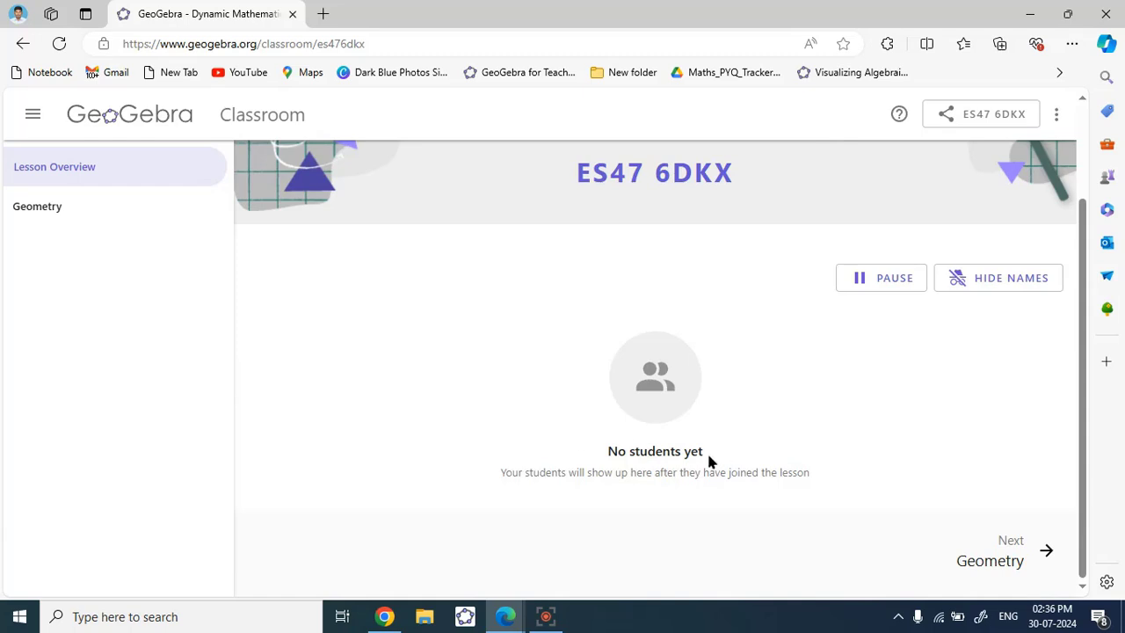
drag(703, 455, 605, 453)
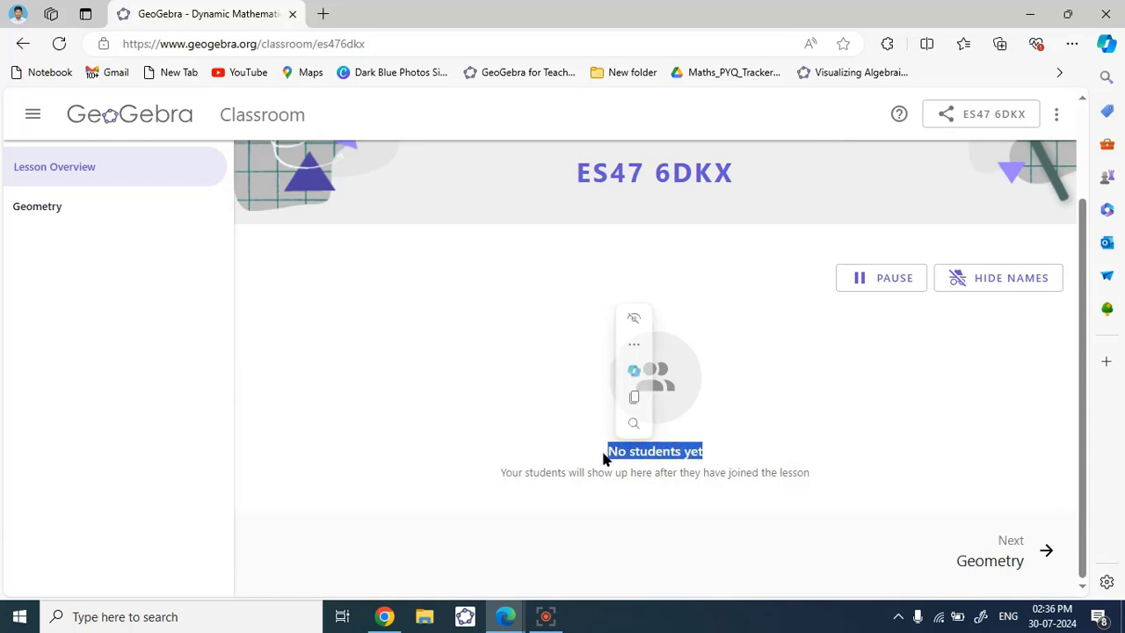
click(367, 415)
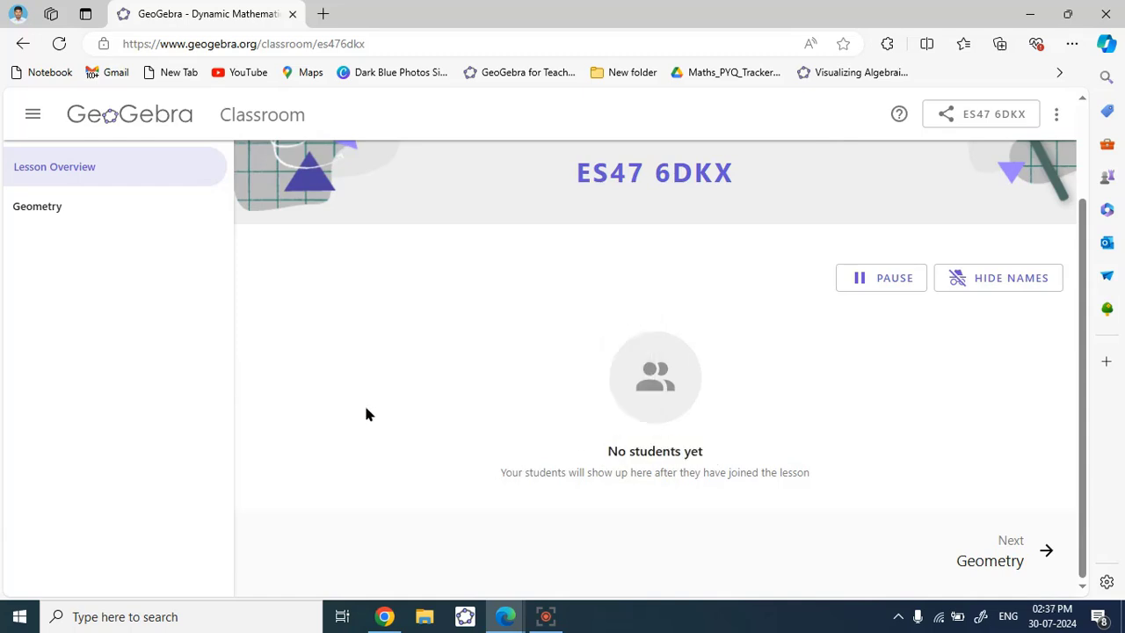
- Back in Chrome, continue without signing in and look over the loaded Geometry task page
click(384, 616)
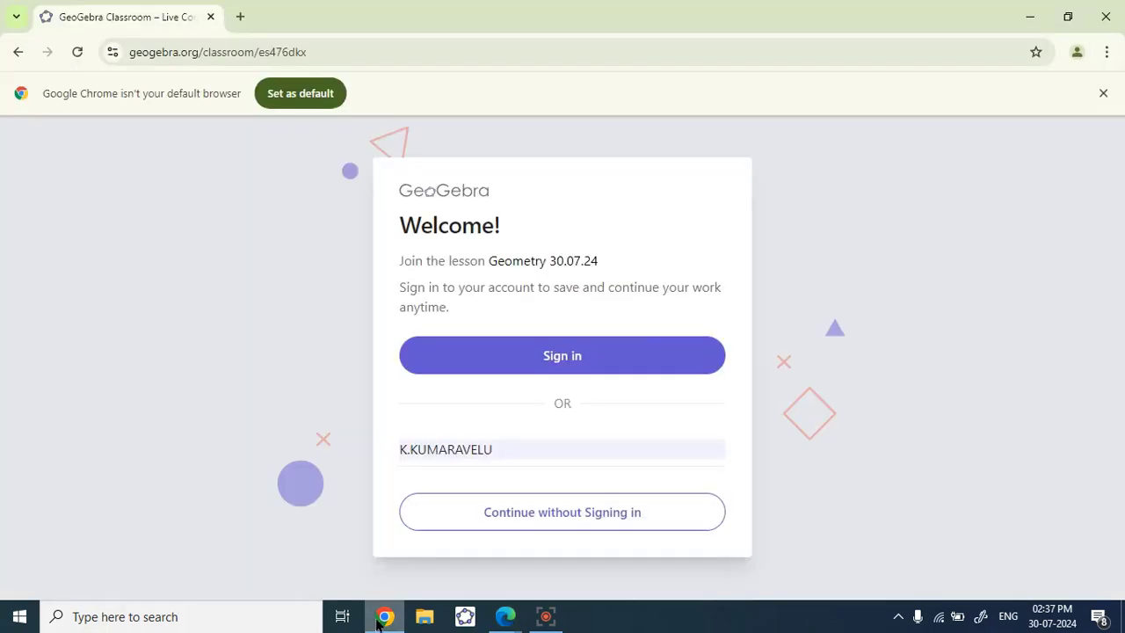
click(529, 519)
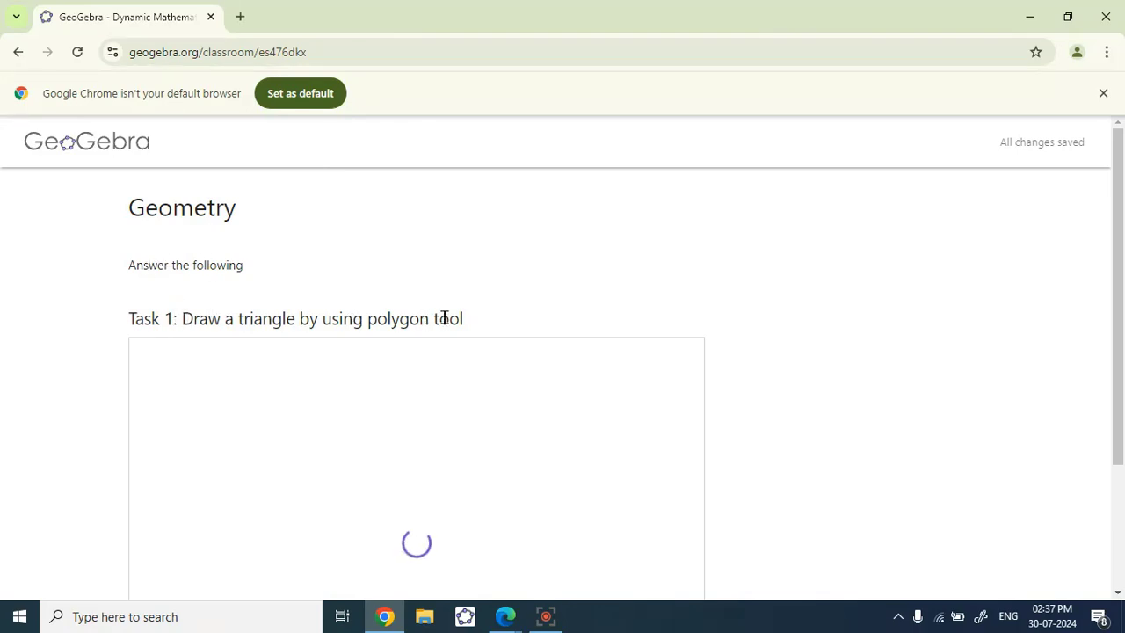
scroll(393, 401, down, 1)
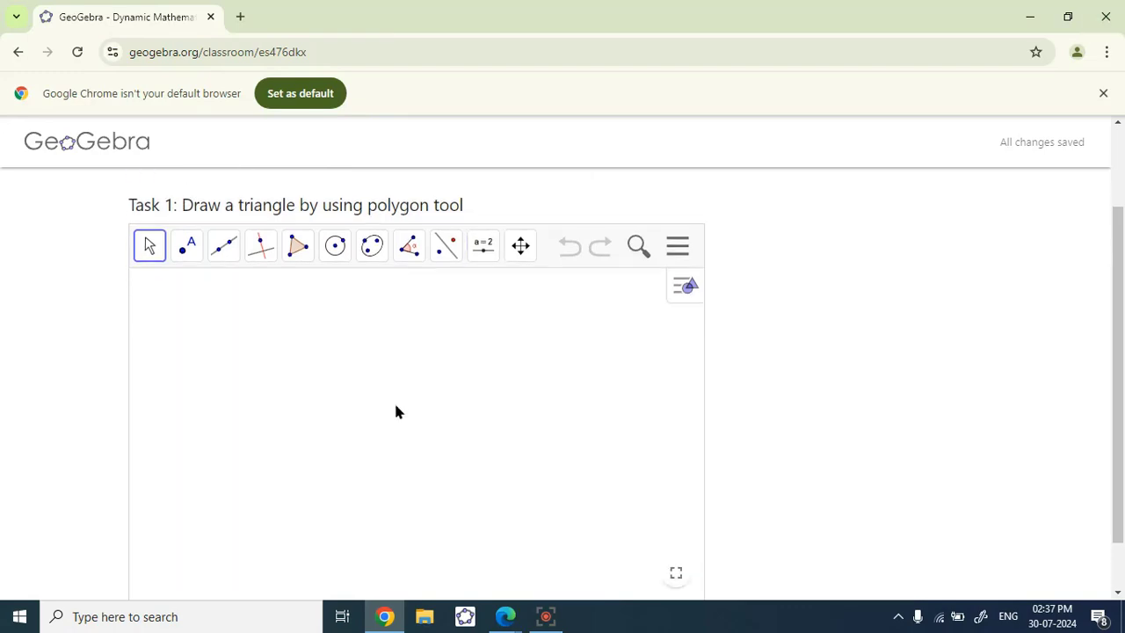
scroll(347, 302, up, 2)
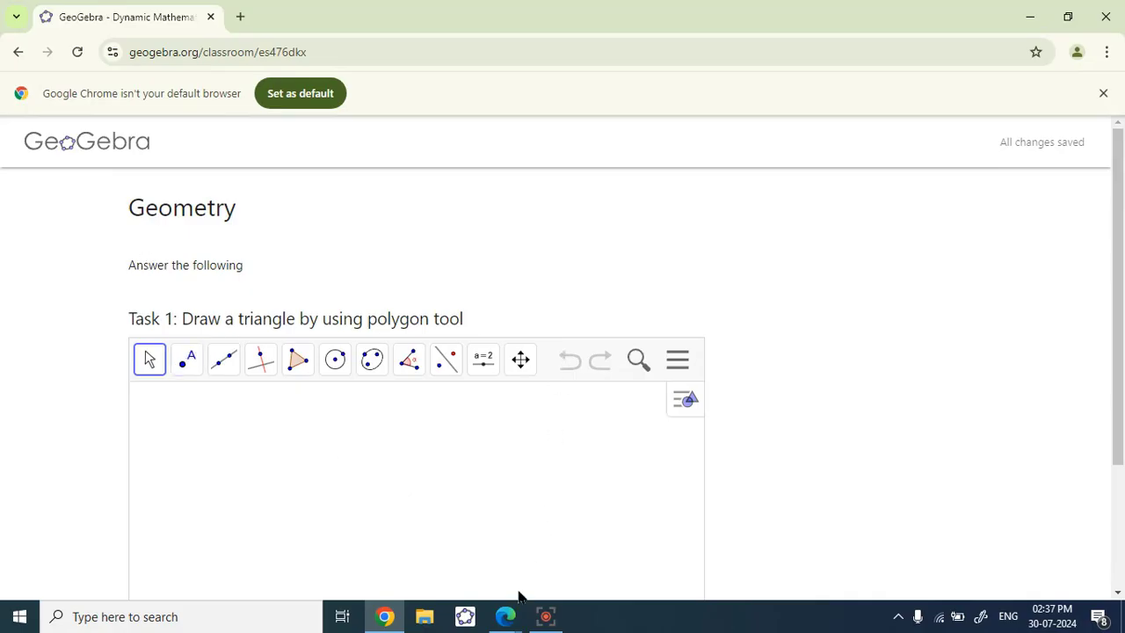
mouse_move(506, 615)
click(433, 531)
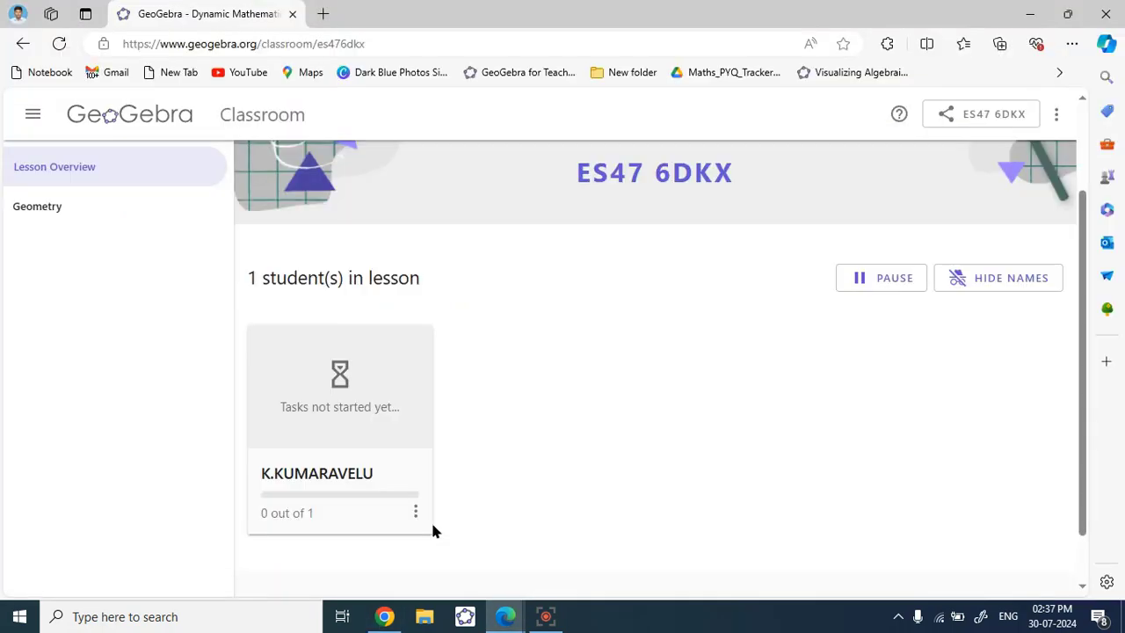
scroll(496, 426, up, 2)
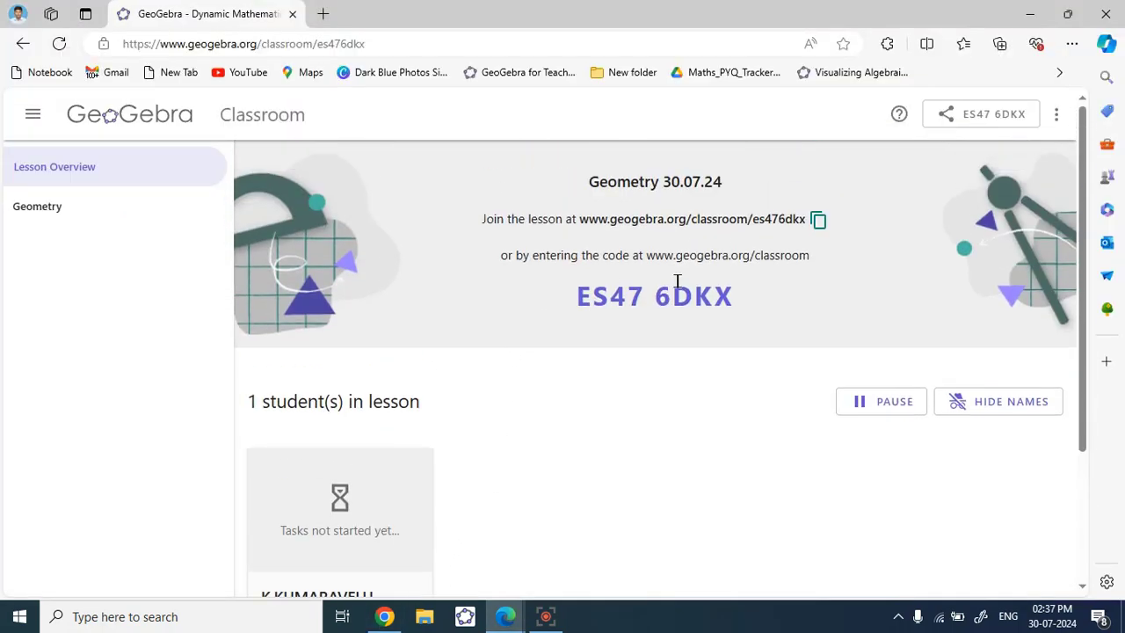
scroll(504, 406, down, 3)
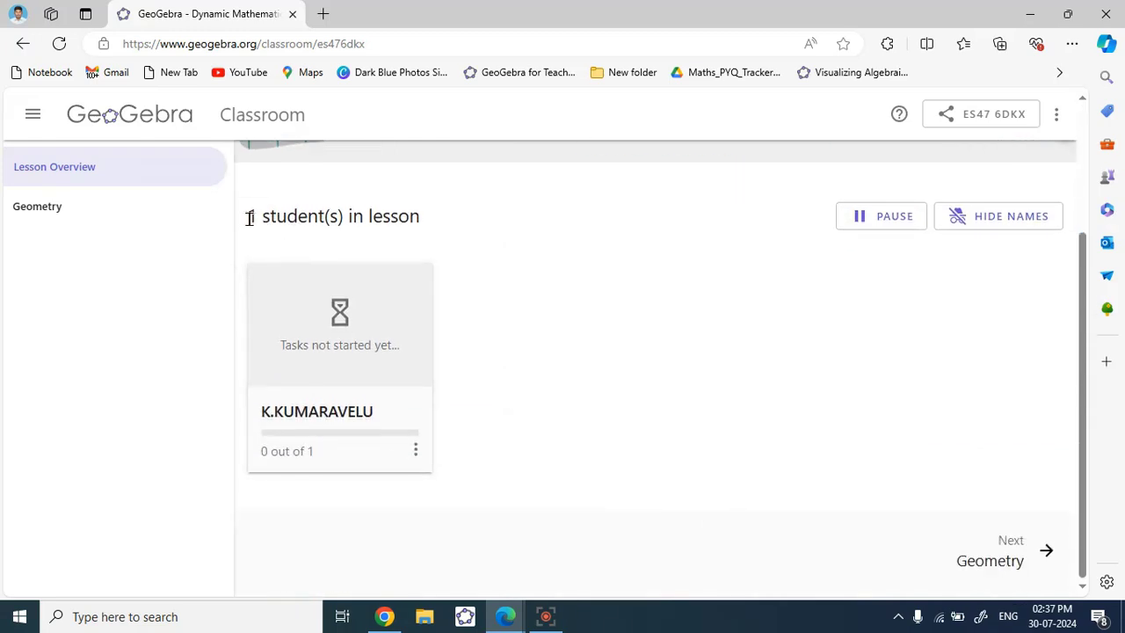
drag(247, 216, 419, 225)
click(506, 304)
drag(248, 216, 262, 221)
click(505, 268)
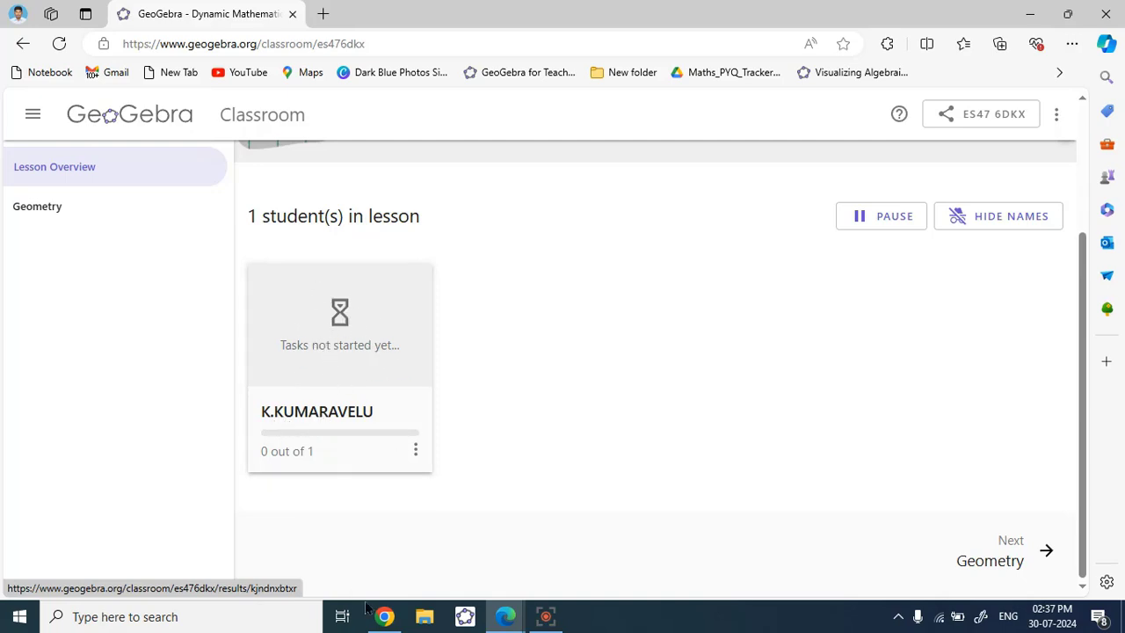
click(387, 619)
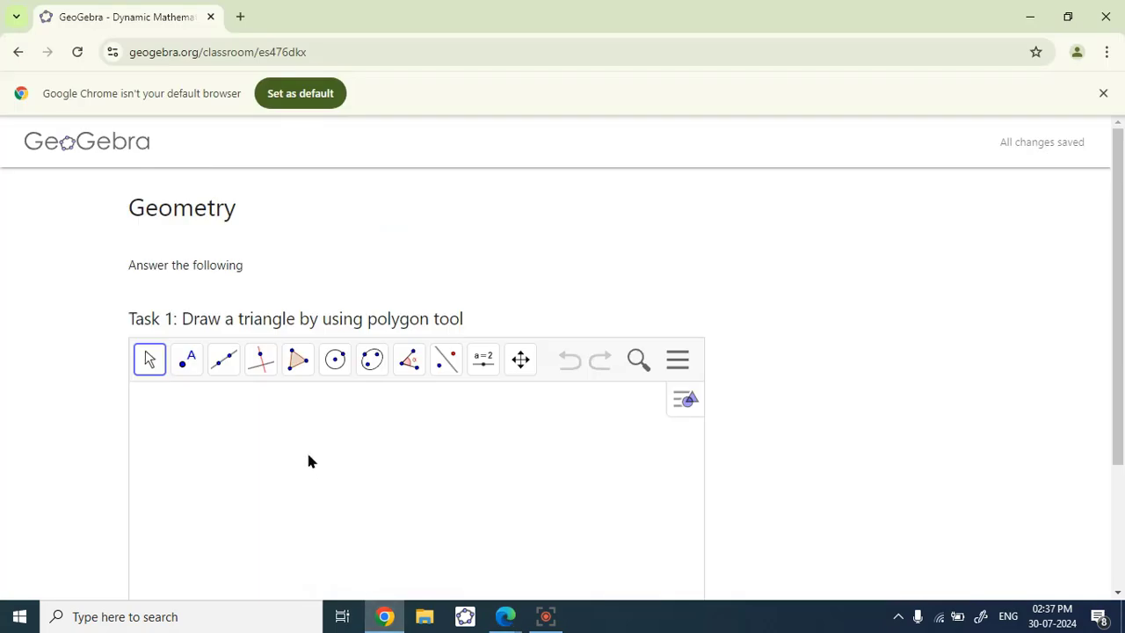
- Draw triangle ABC with the Polygon tool, closing it back on vertex A
scroll(273, 411, down, 2)
scroll(272, 410, up, 1)
scroll(273, 410, up, 1)
scroll(442, 319, down, 2)
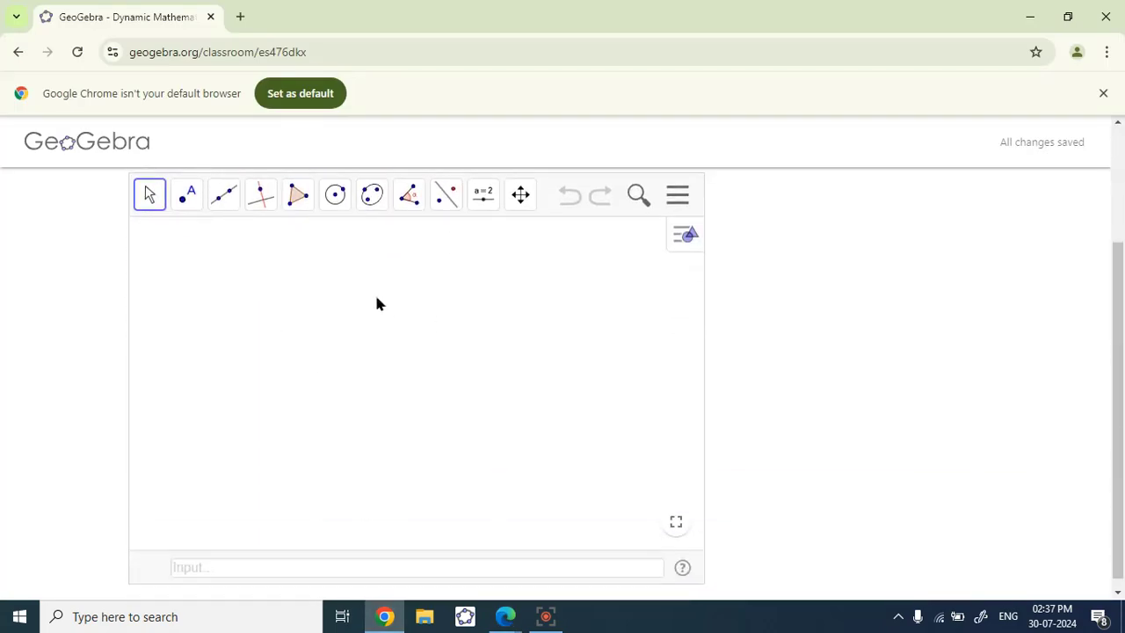
click(297, 198)
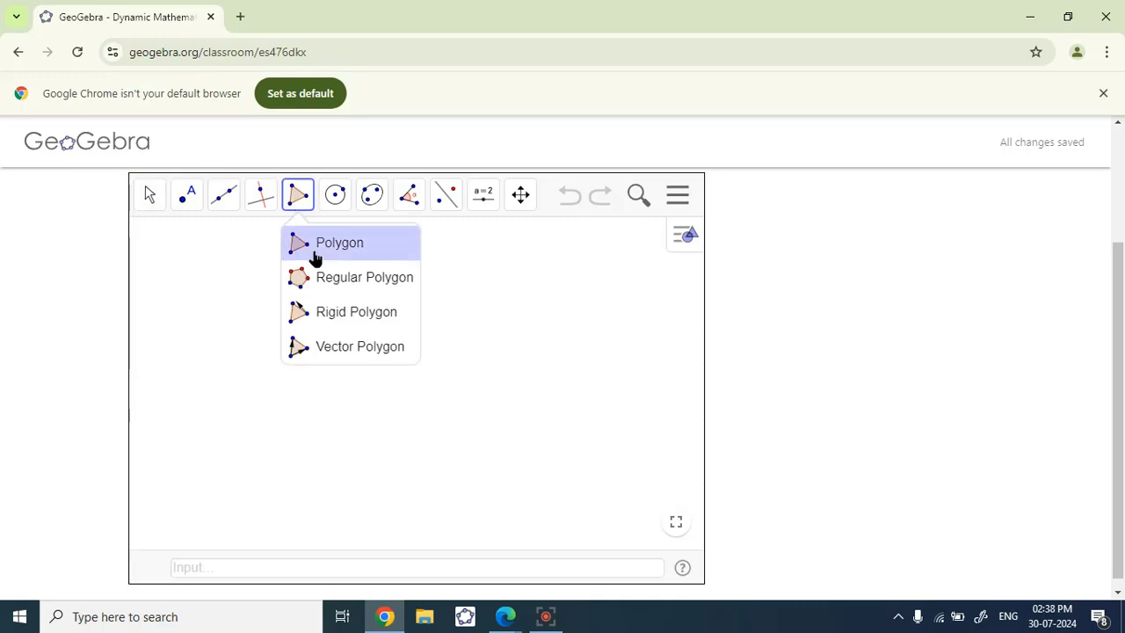
click(314, 250)
click(342, 317)
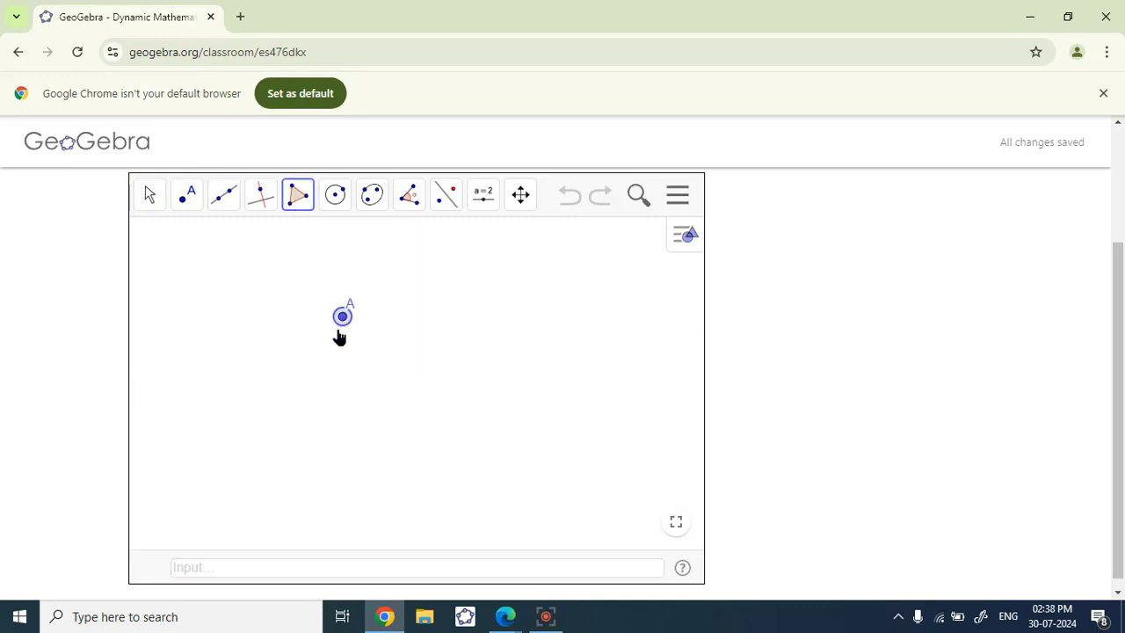
click(231, 455)
click(445, 457)
click(343, 317)
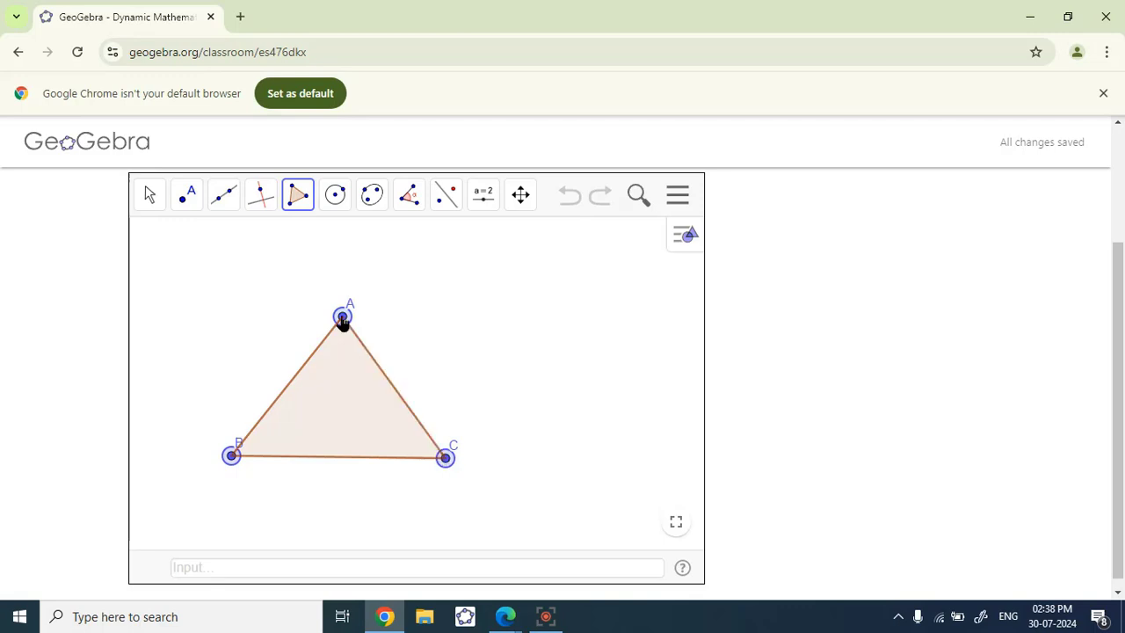
scroll(450, 377, down, 2)
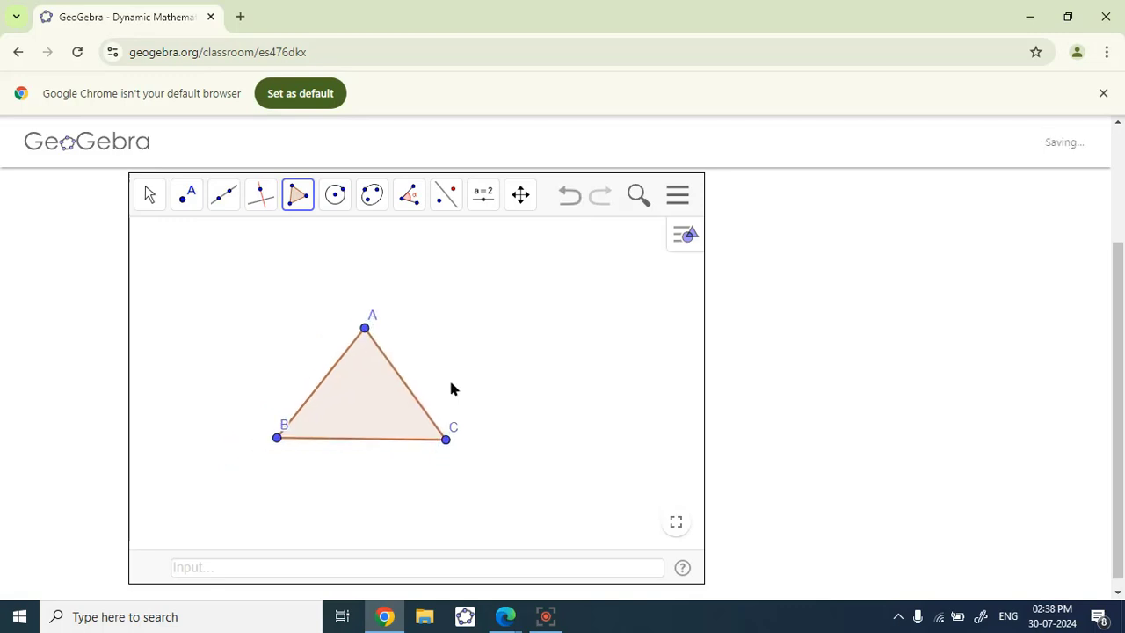
scroll(710, 381, down, 1)
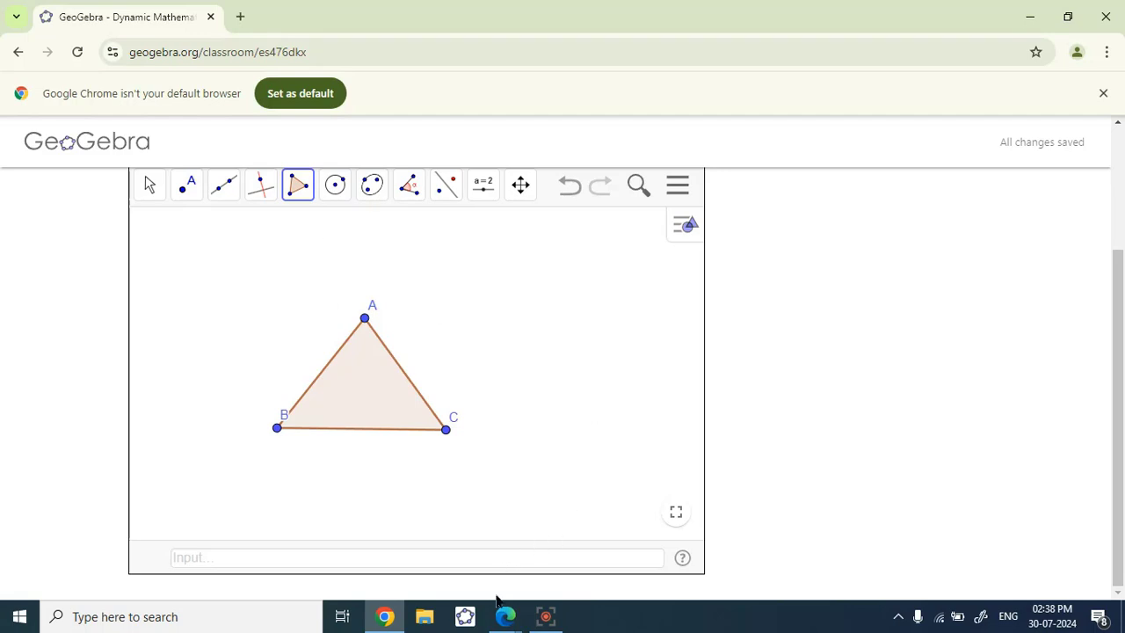
- From the teacher's view in Edge, open the student's Task 1 results, view the triangle, and return to the overview
mouse_move(505, 616)
click(452, 554)
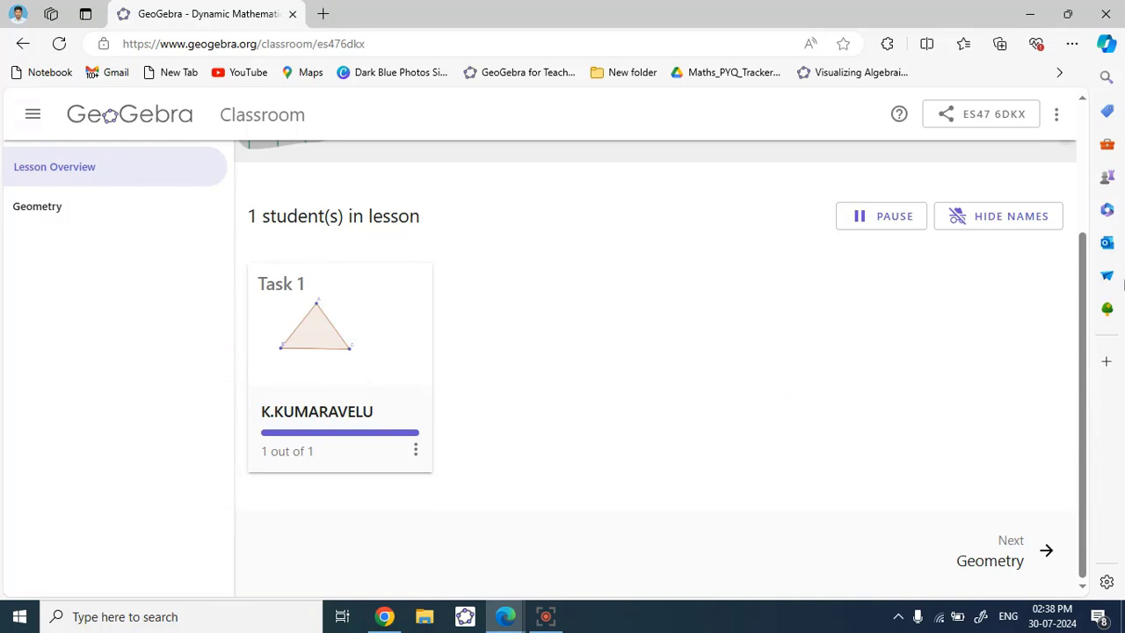
click(377, 322)
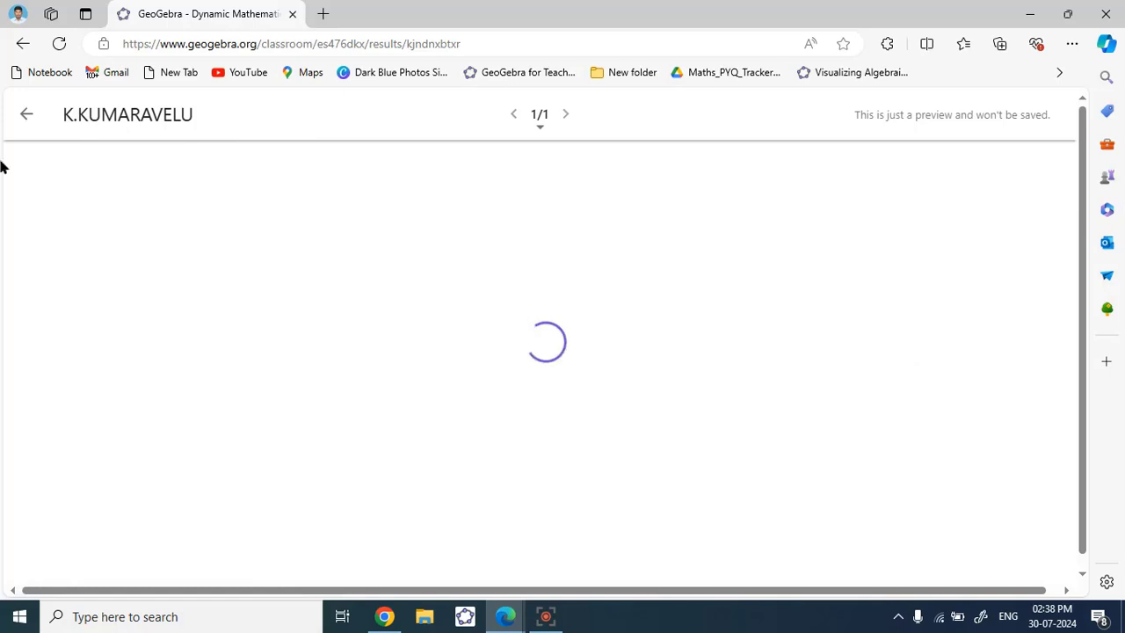
scroll(297, 313, down, 2)
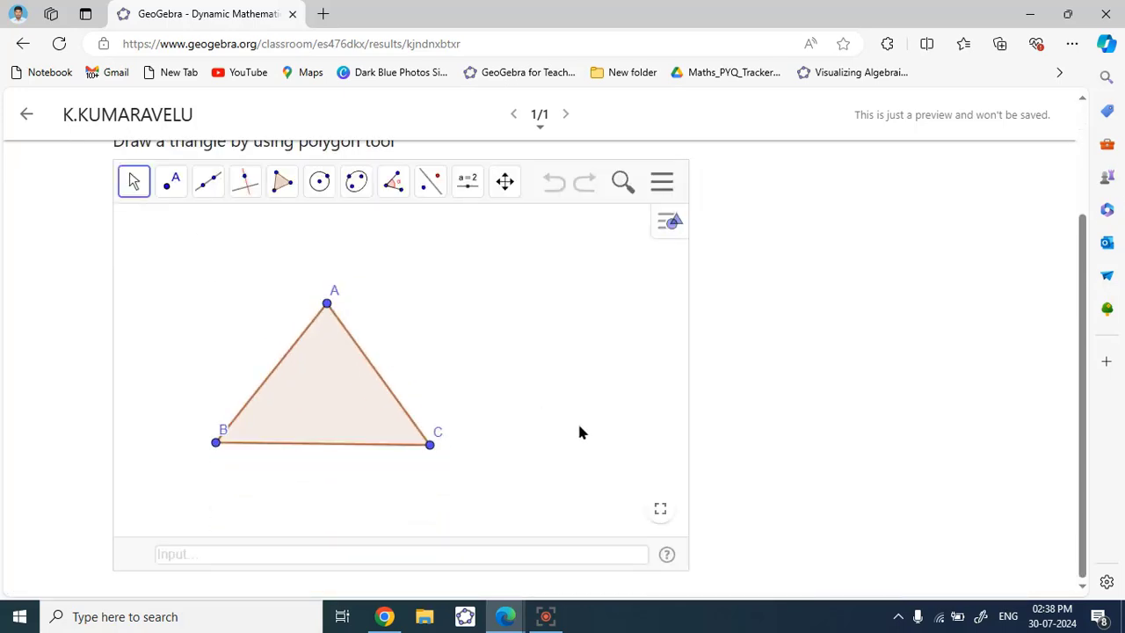
click(29, 116)
scroll(415, 446, down, 2)
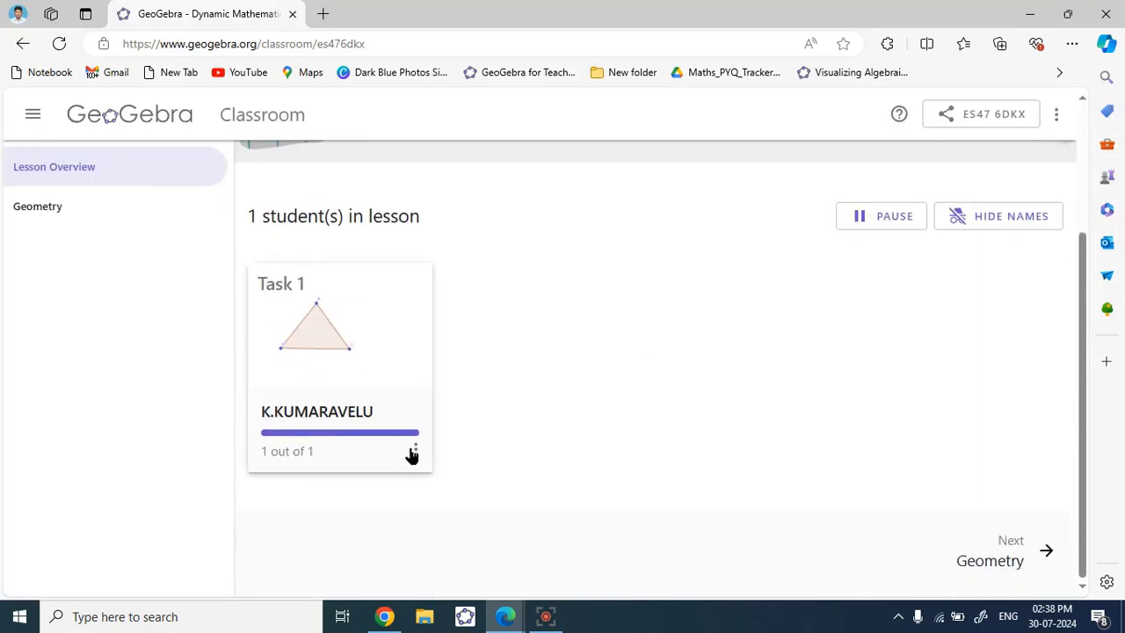
- Remove the student from the lesson via the card's menu and confirm the removal
click(413, 452)
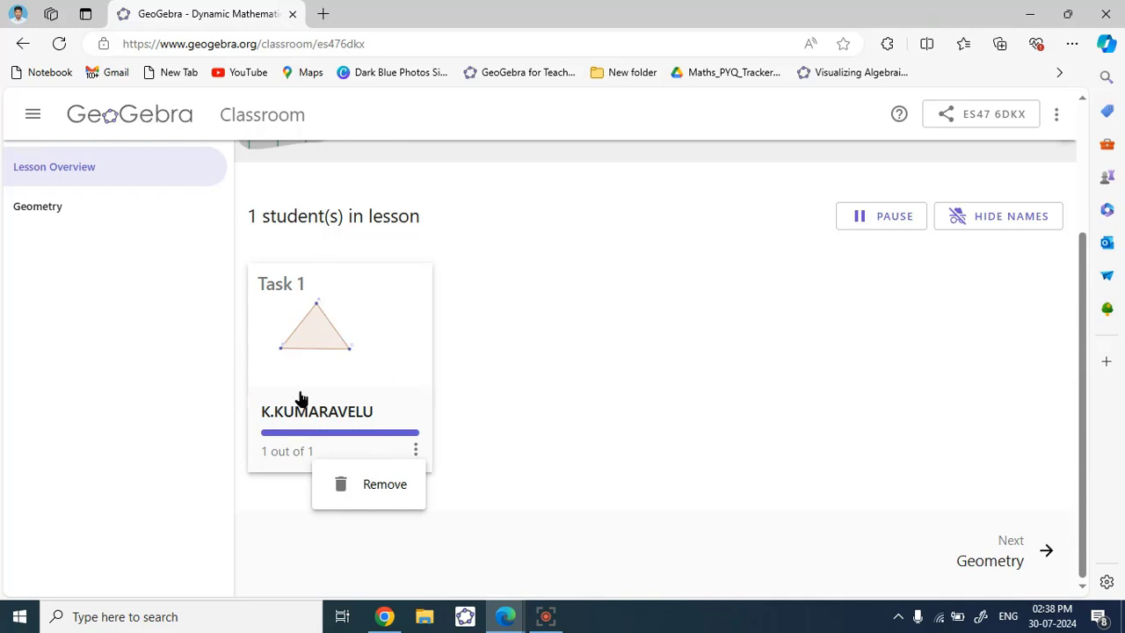
click(370, 495)
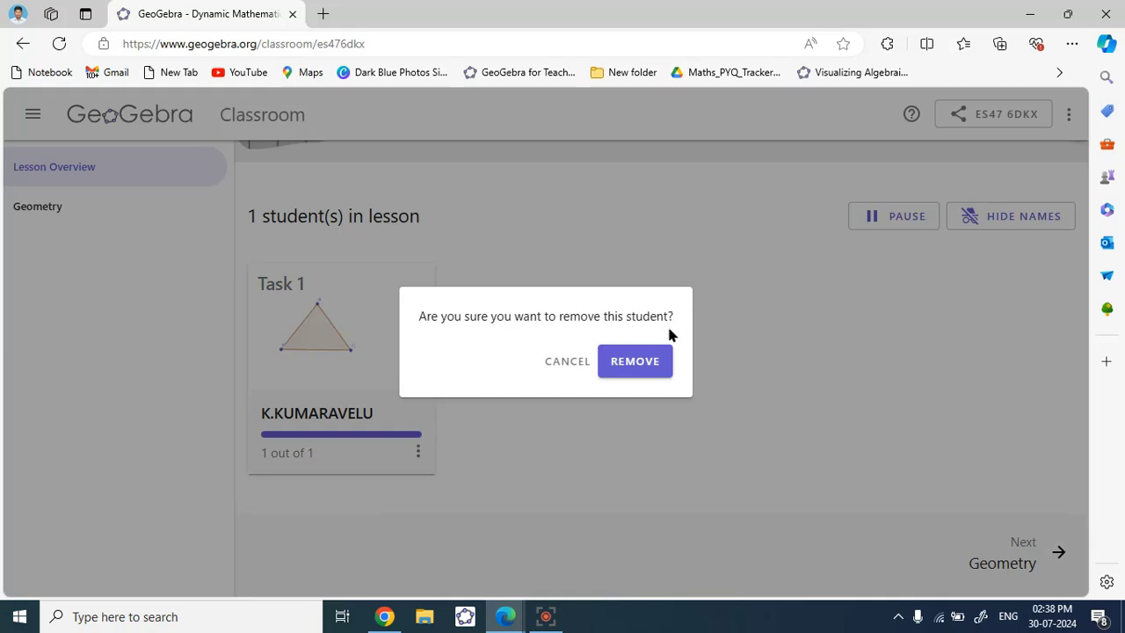
click(653, 370)
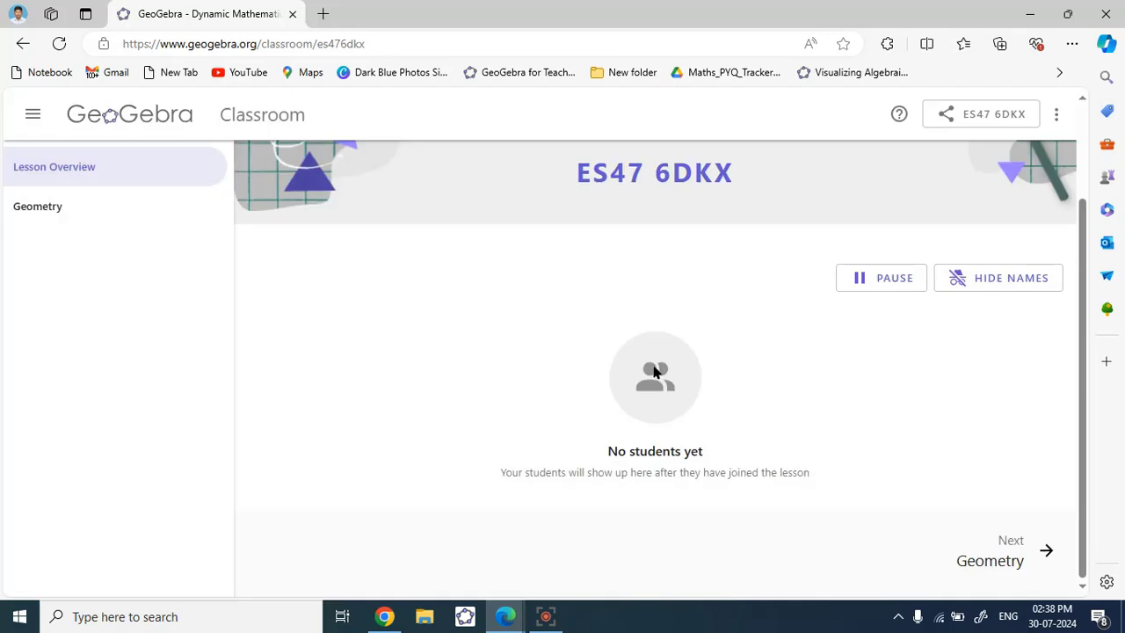
key(alt+Tab)
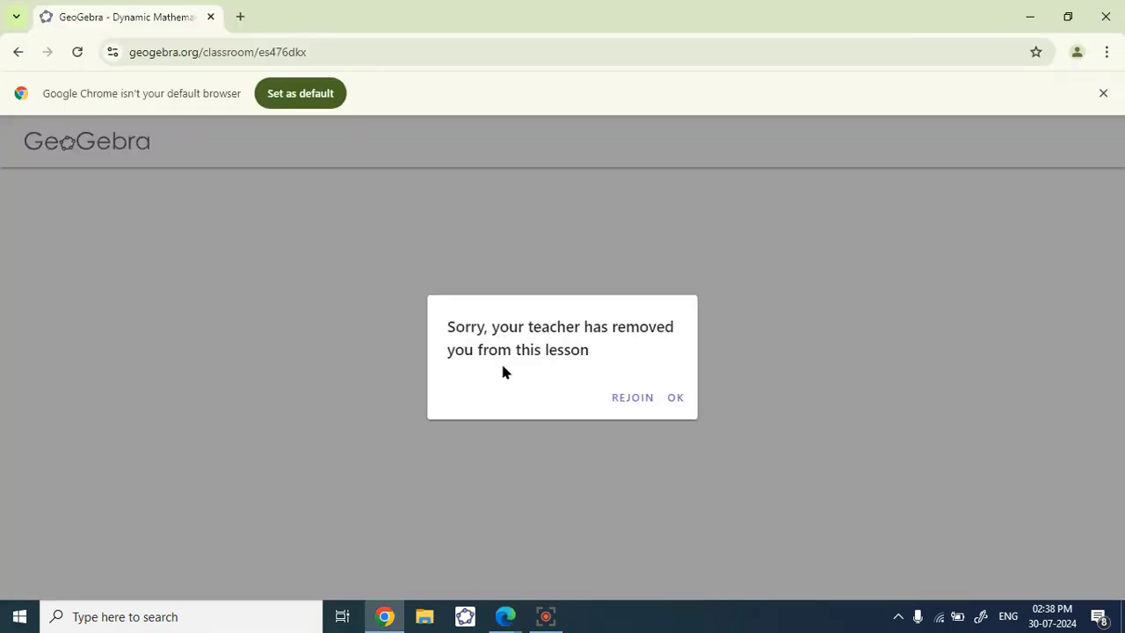
- Rejoin the Geometry lesson as a guest, leaving the page and reusing the saved student name
click(640, 402)
click(634, 160)
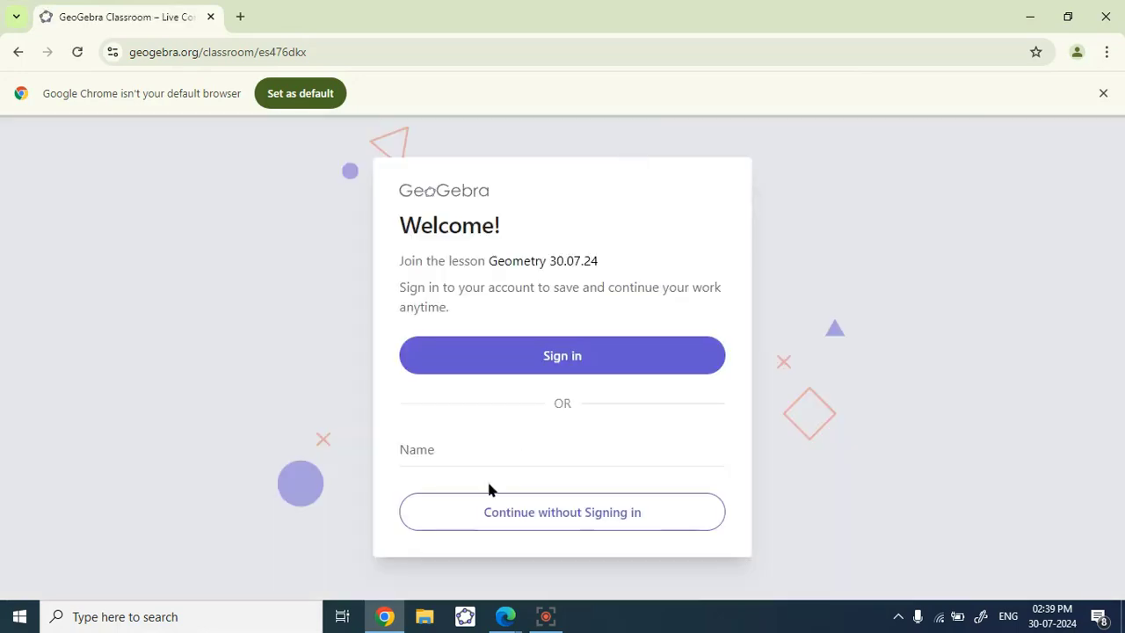
click(424, 449)
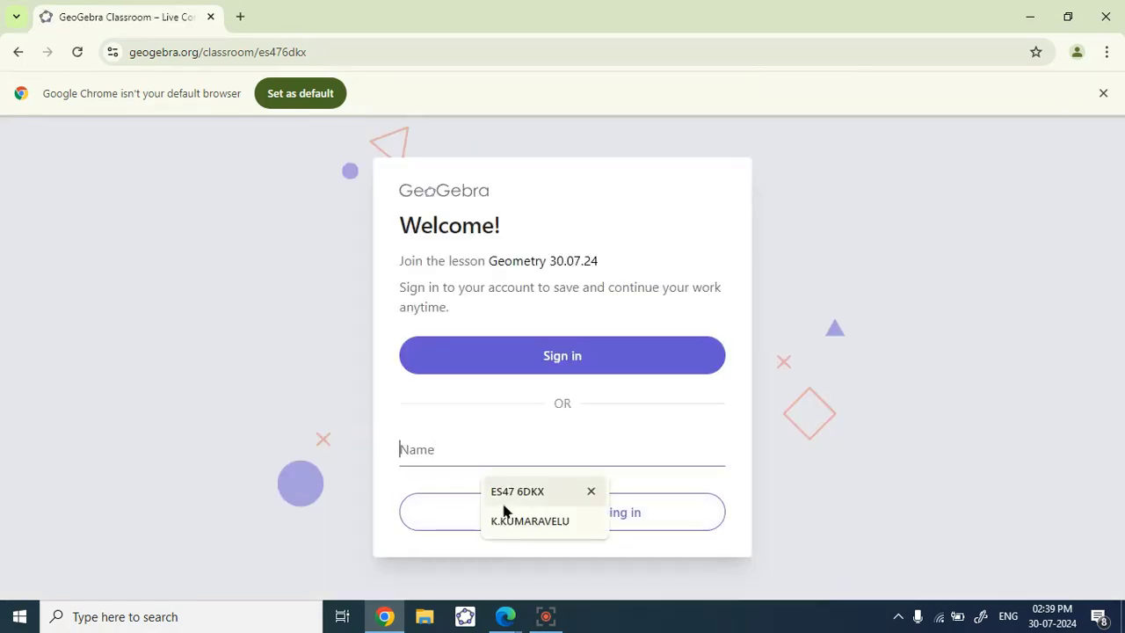
click(516, 525)
click(501, 517)
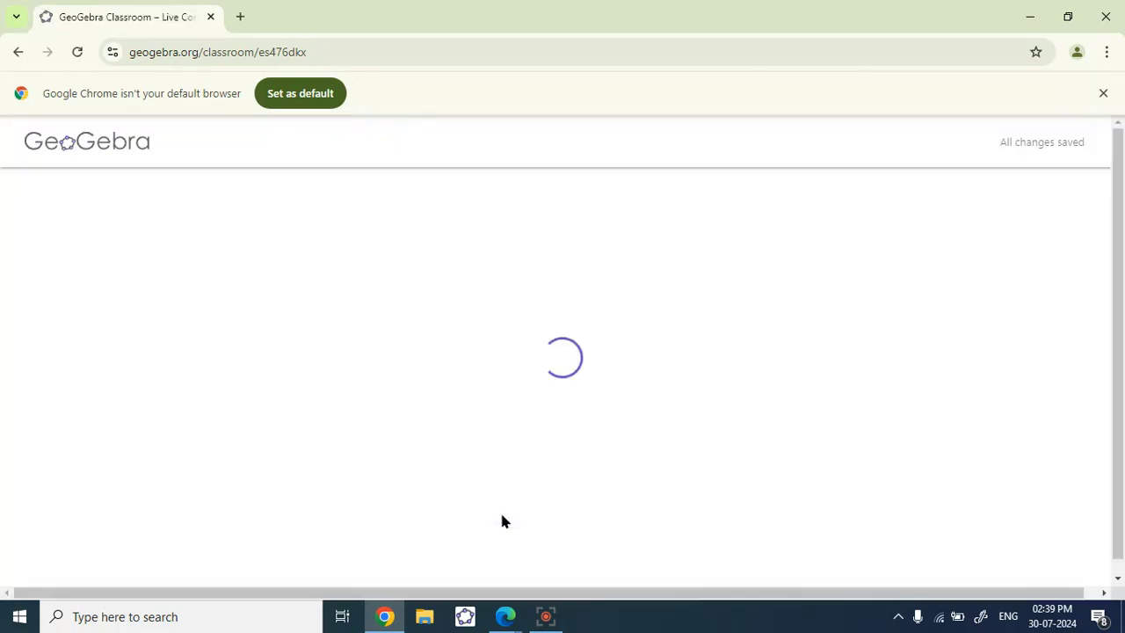
- Confirm the teacher overview lists one student, then go to the geogebra.org home page
key(alt+Tab)
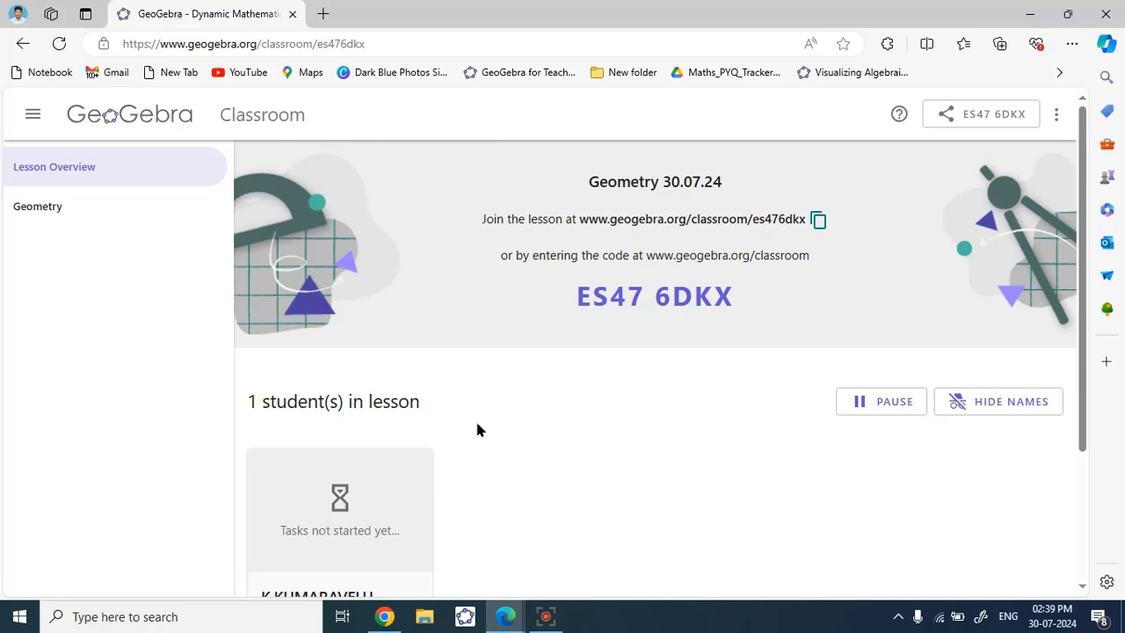
click(127, 120)
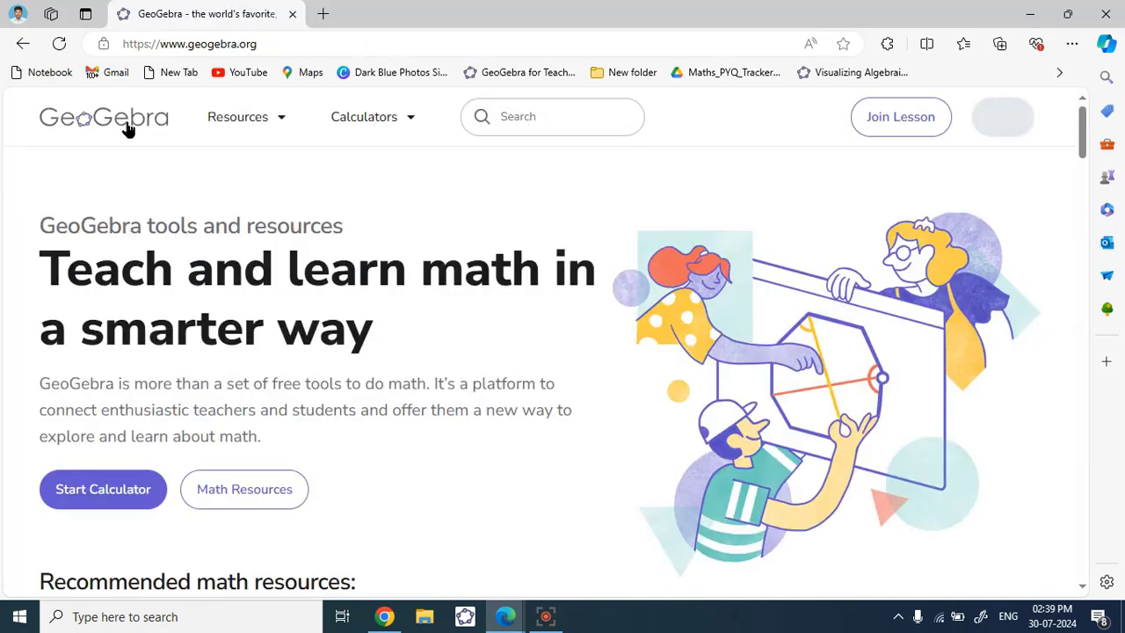